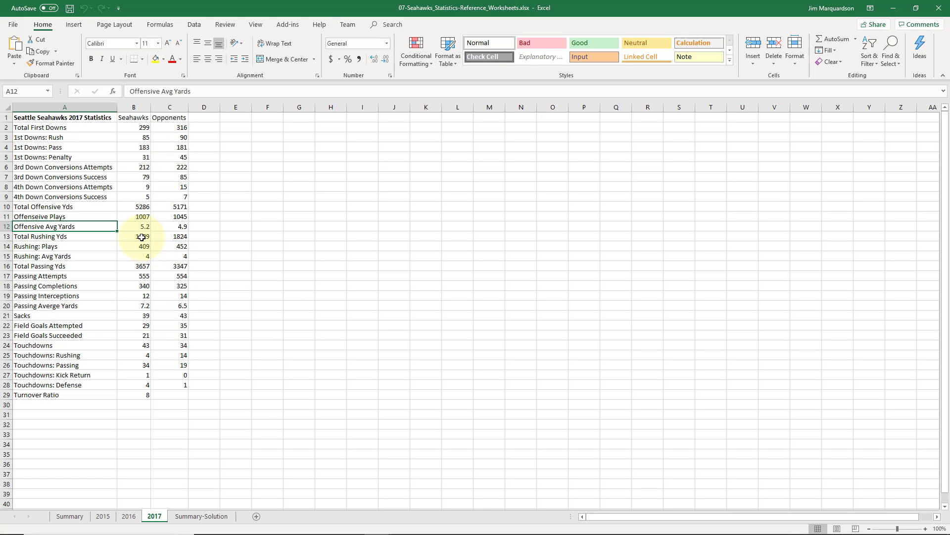
- Look over the 2016 and 2015 statistics sheets, ending on the Summary sheet
left_click(128, 516)
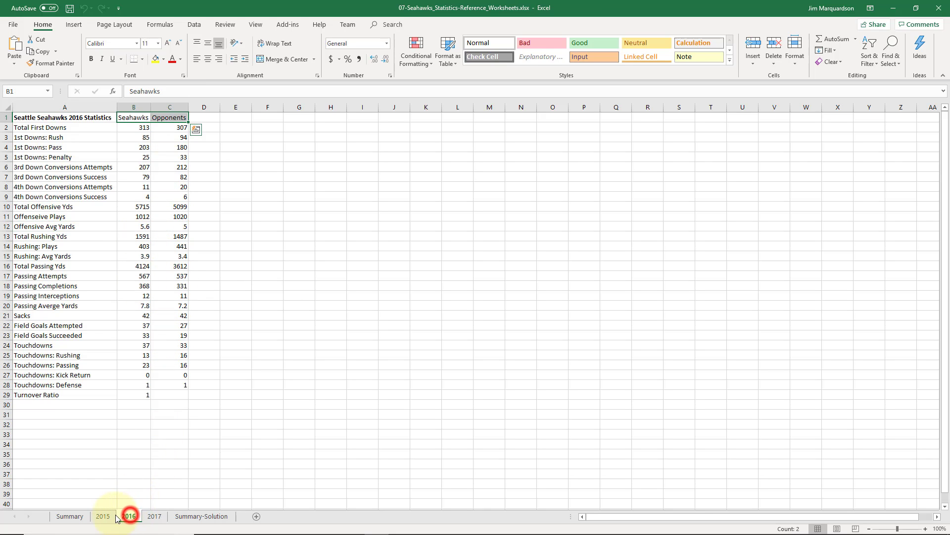
left_click(106, 518)
left_click(74, 516)
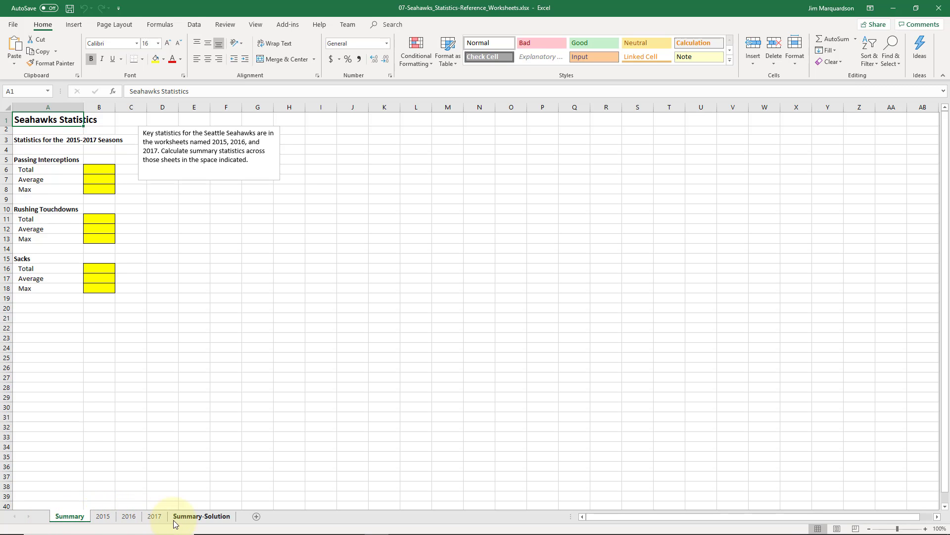
- Begin a SUM formula in the Passing Interceptions Total cell B6, with cell B19 of the 2015 sheet as its first argument
left_click(94, 173)
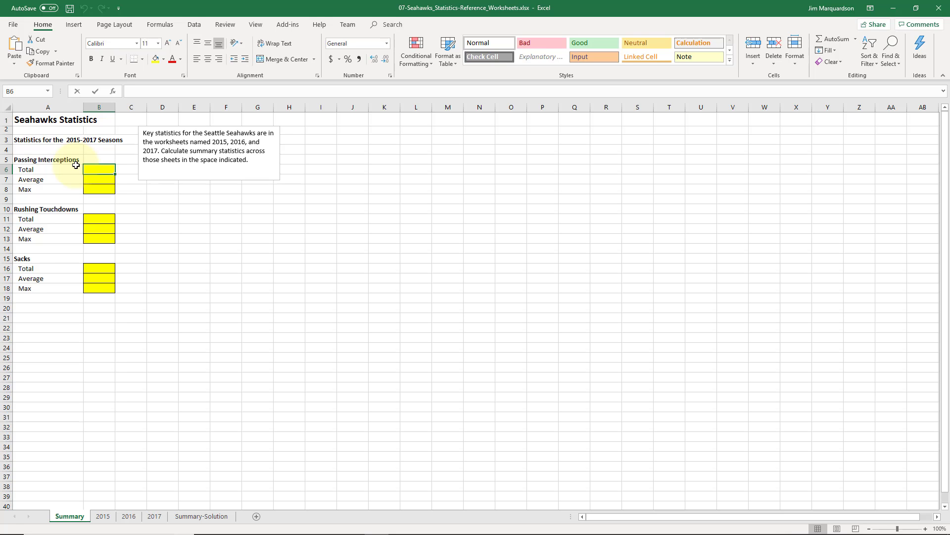
type("=sum(")
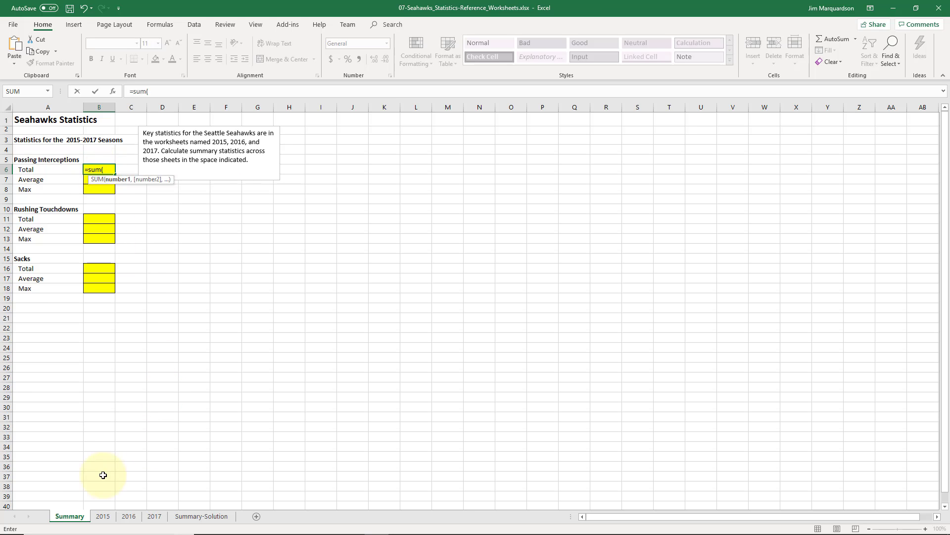
left_click(103, 517)
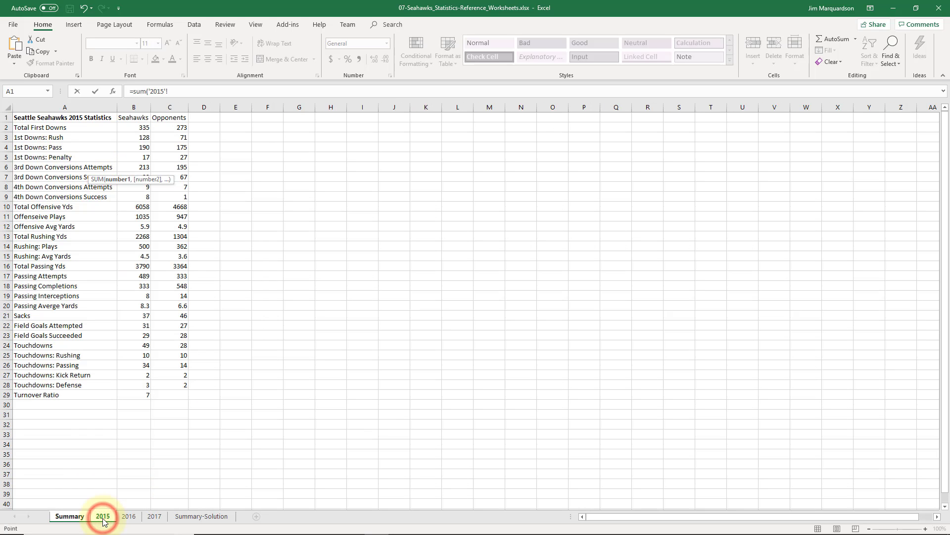
left_click(77, 516)
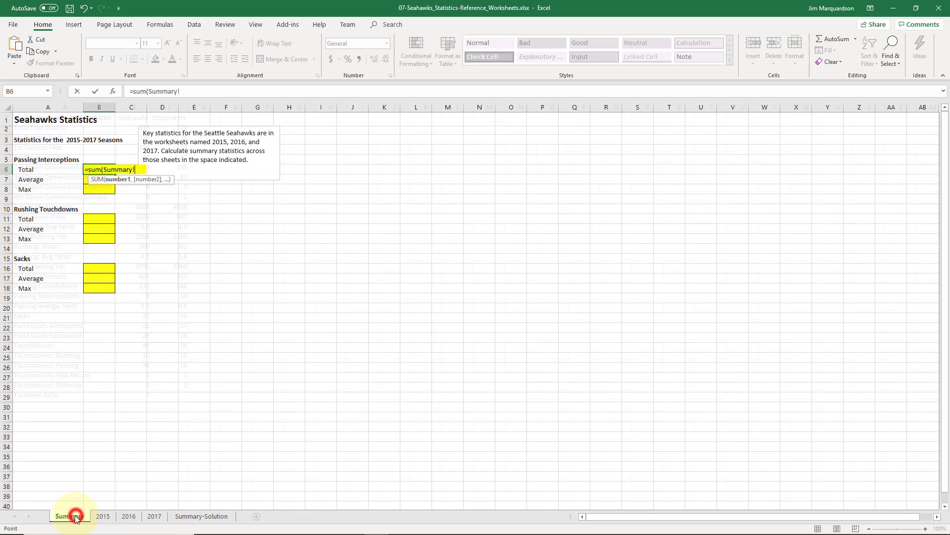
left_click(104, 517)
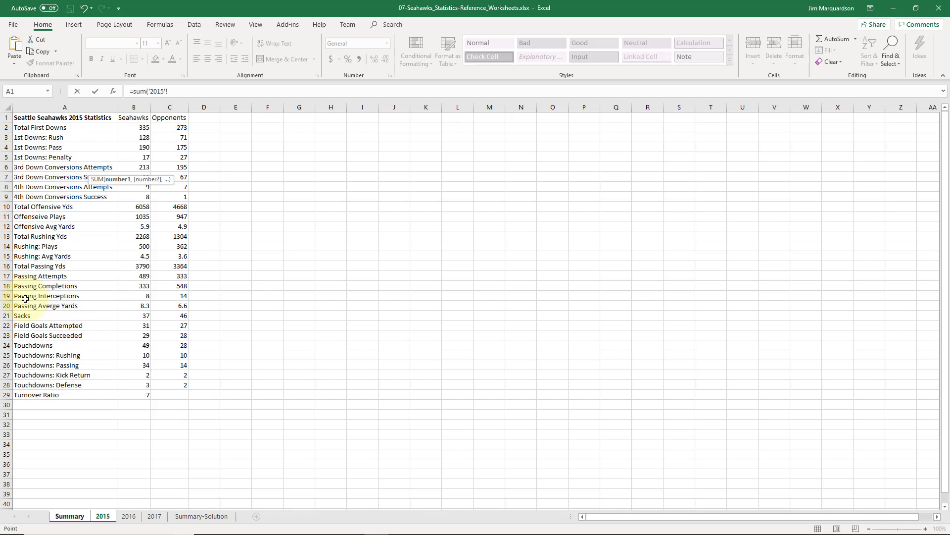
left_click(144, 295)
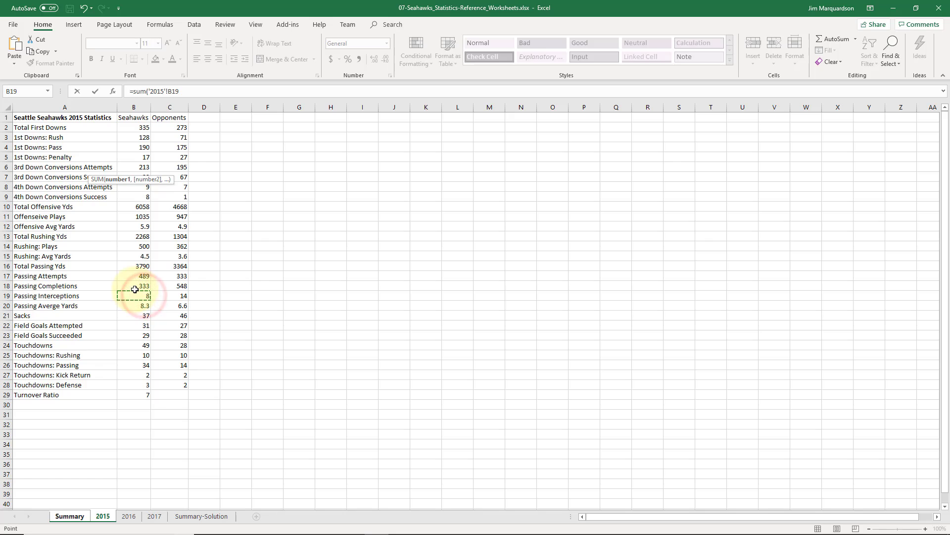
type(",")
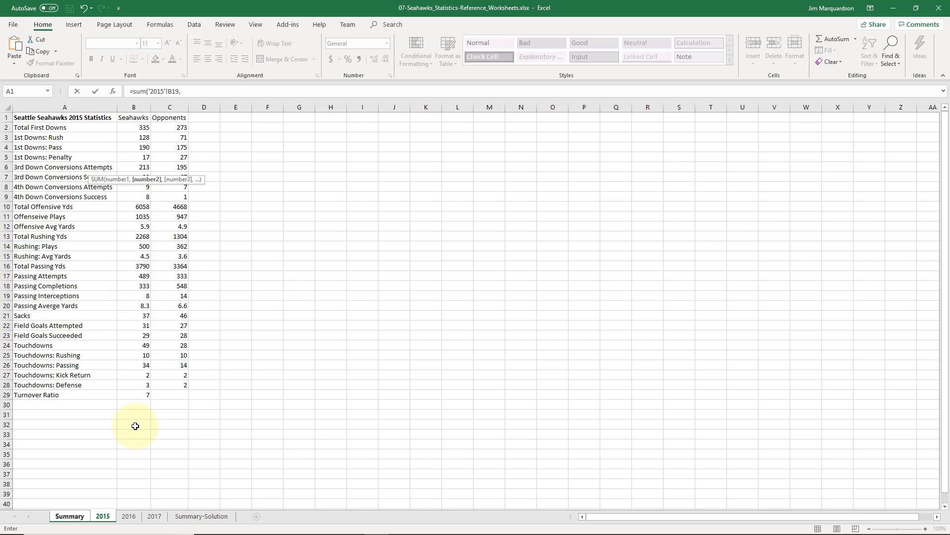
- Complete the SUM formula with cell B19 of the 2016 and 2017 sheets and enter it in B6
left_click(129, 517)
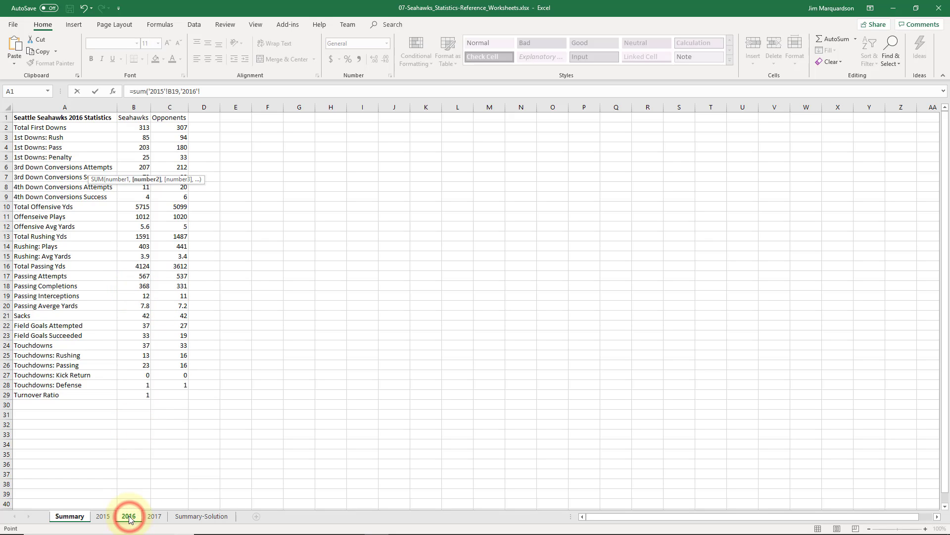
left_click(144, 297)
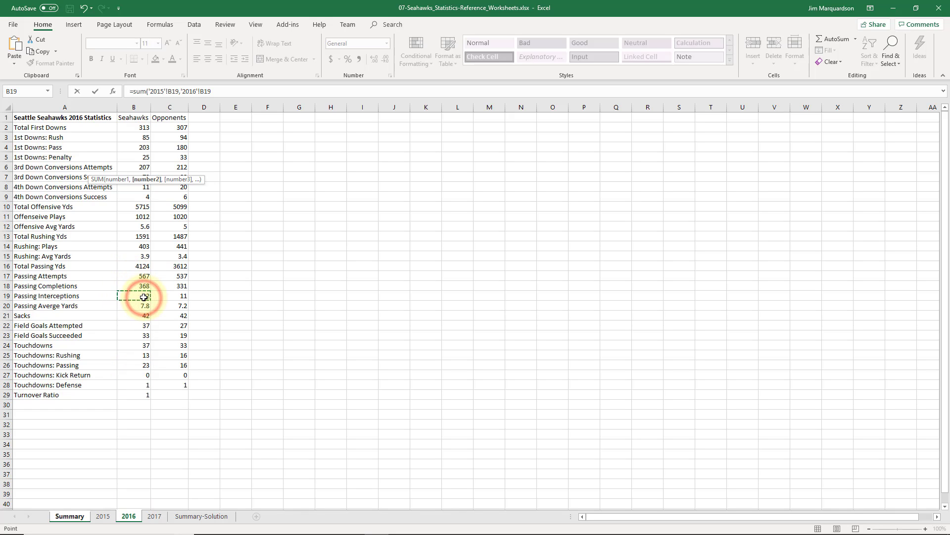
type(",")
left_click(154, 516)
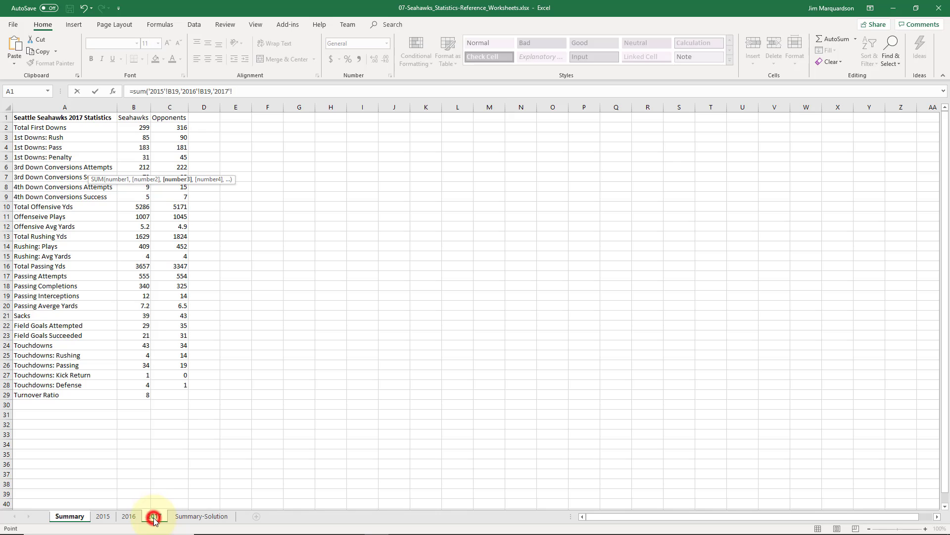
left_click(141, 296)
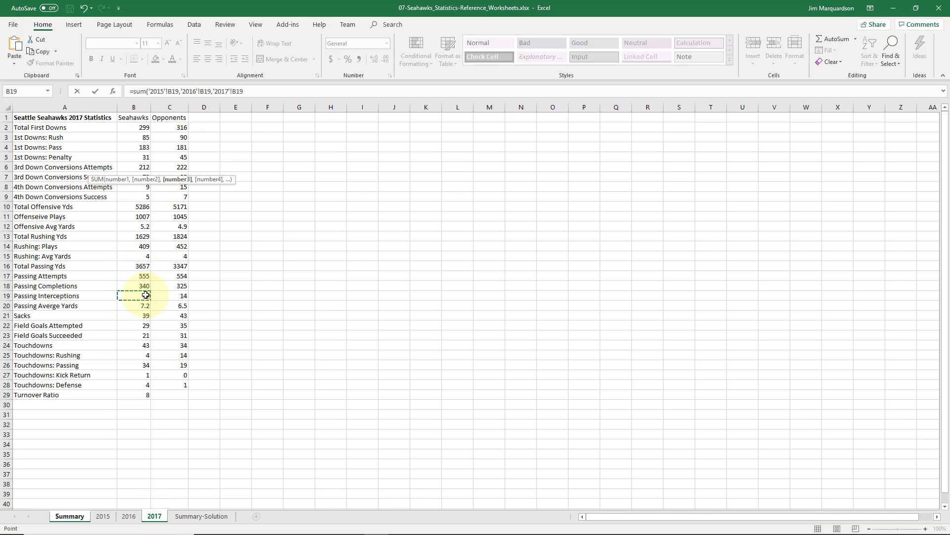
type(")")
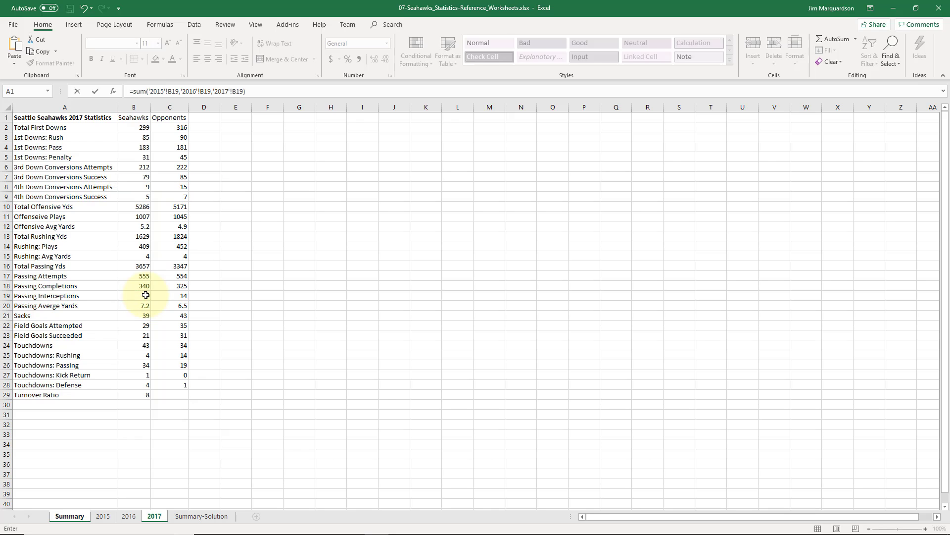
key("Return")
key("Up")
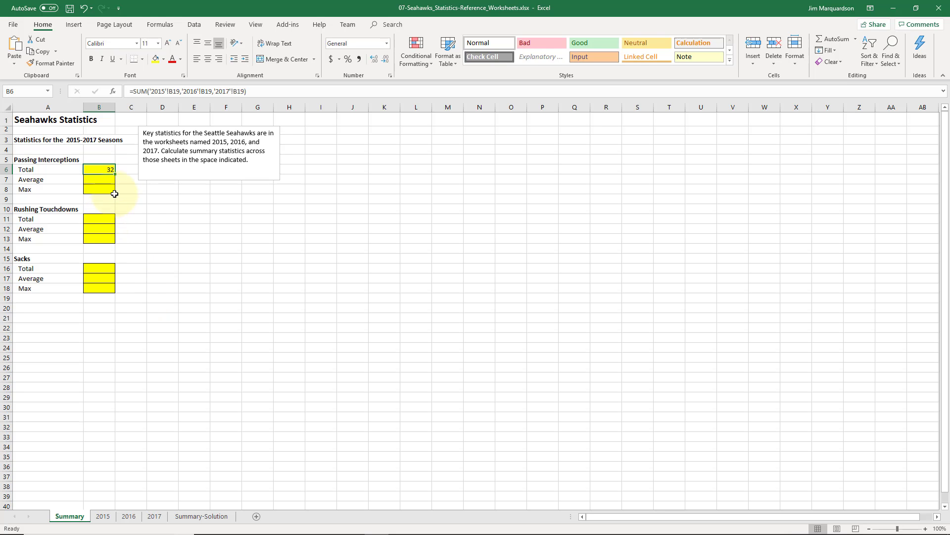
- Begin an AVERAGE formula in the Passing Interceptions Average cell B7, with cell B19 of the 2015 sheet as its first argument
left_click(102, 178)
type("=av")
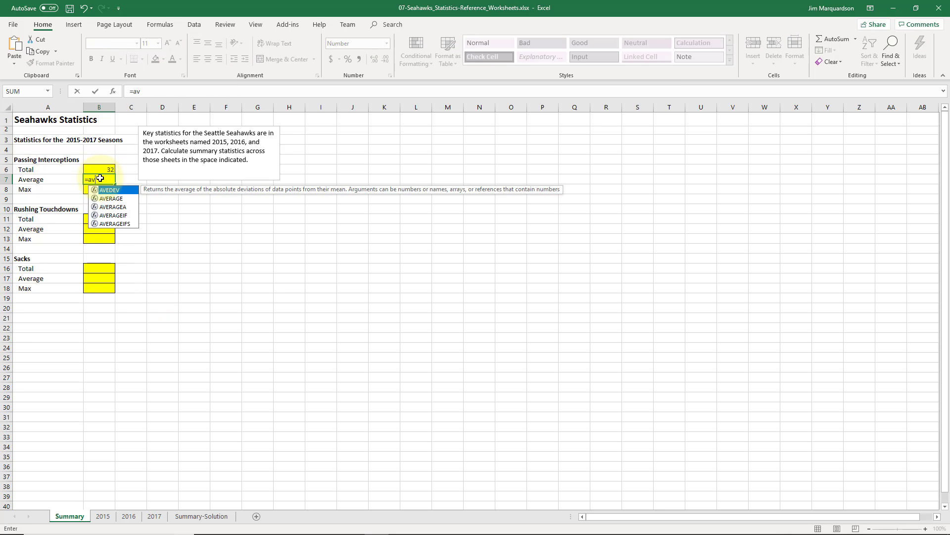
type("erage(")
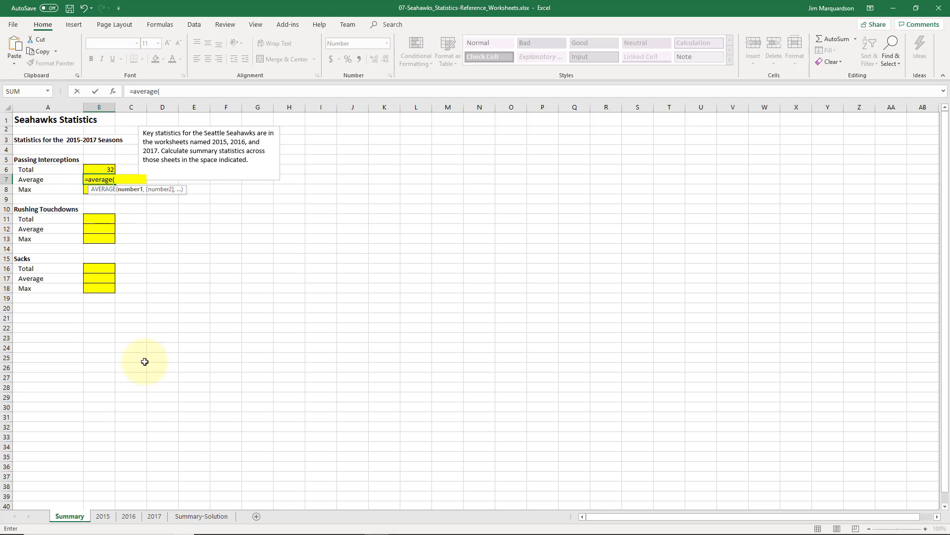
left_click(108, 517)
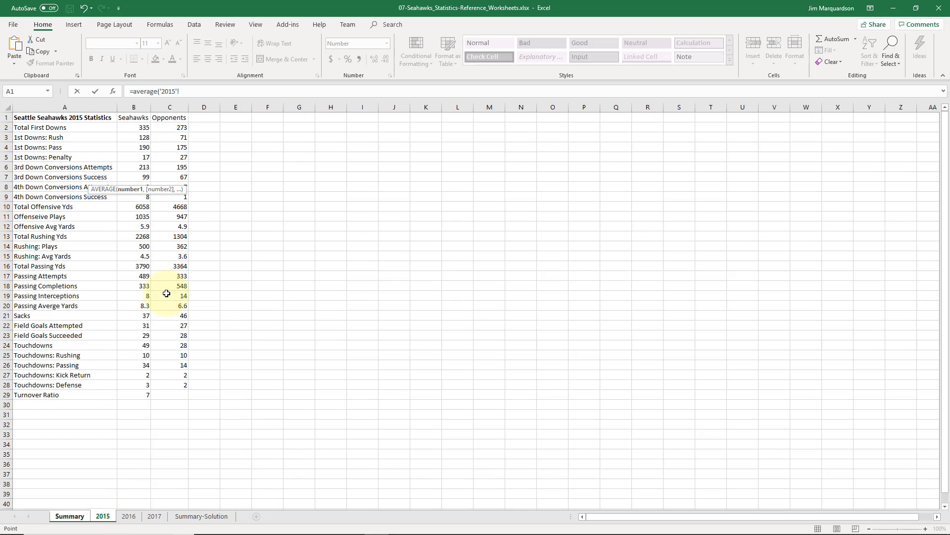
left_click(147, 296)
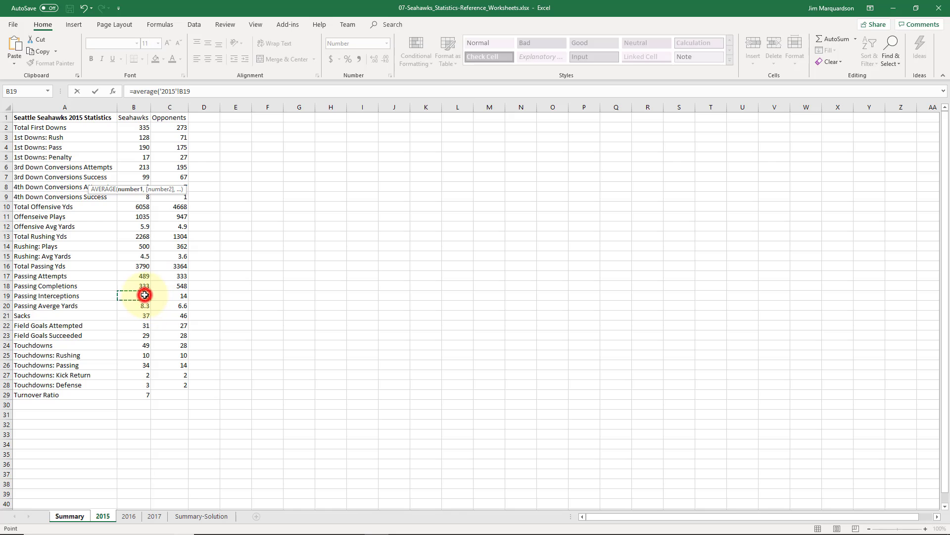
type(",")
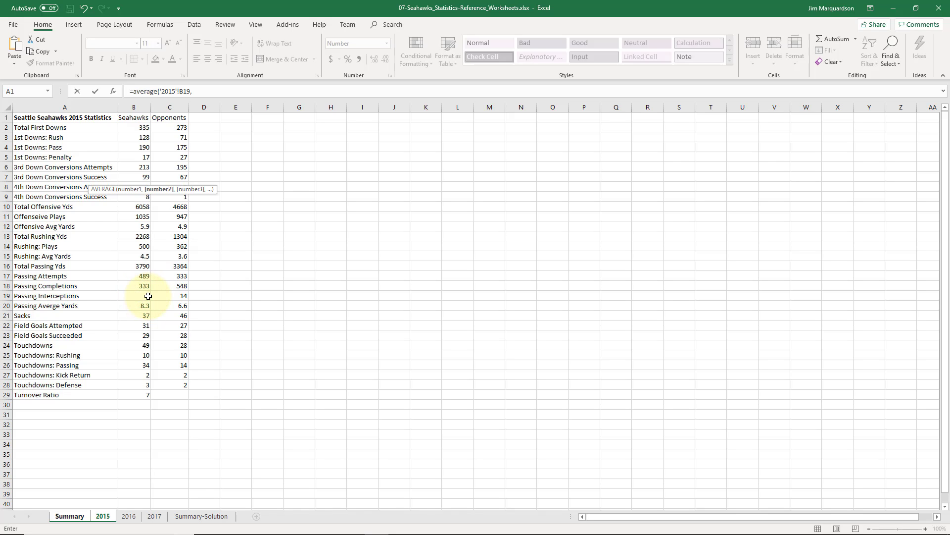
- Complete the AVERAGE formula with cell B19 of the 2016 and 2017 sheets and enter it in B7
left_click(129, 517)
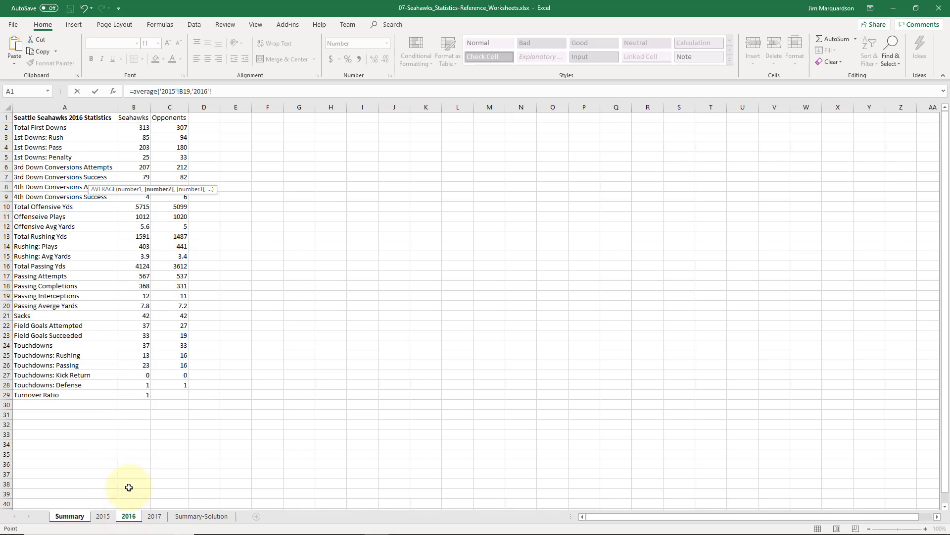
left_click(133, 296)
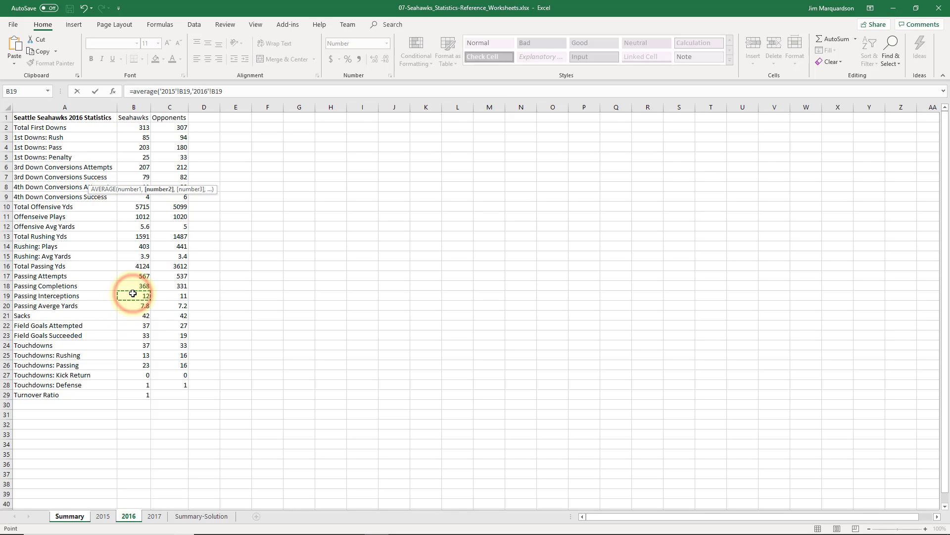
type(",")
left_click(154, 516)
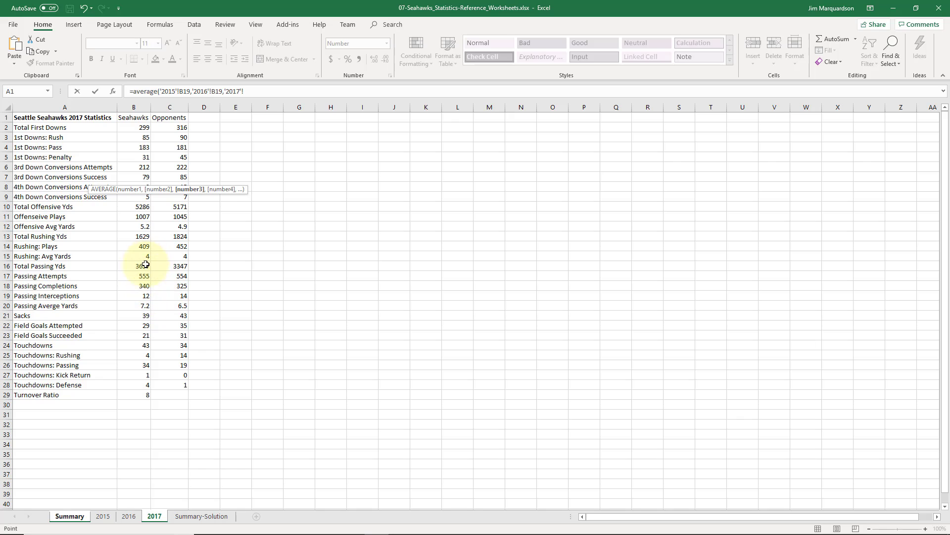
left_click(143, 295)
type(")")
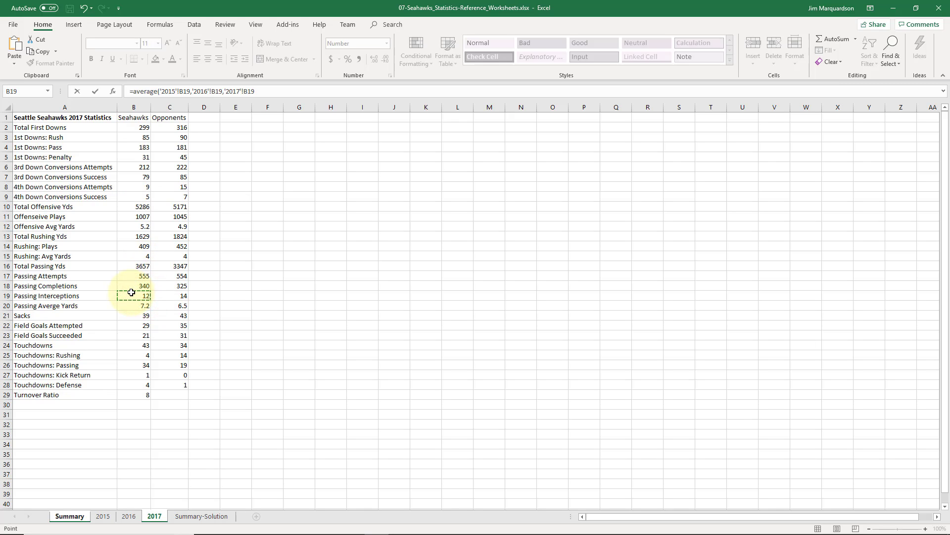
key("Return")
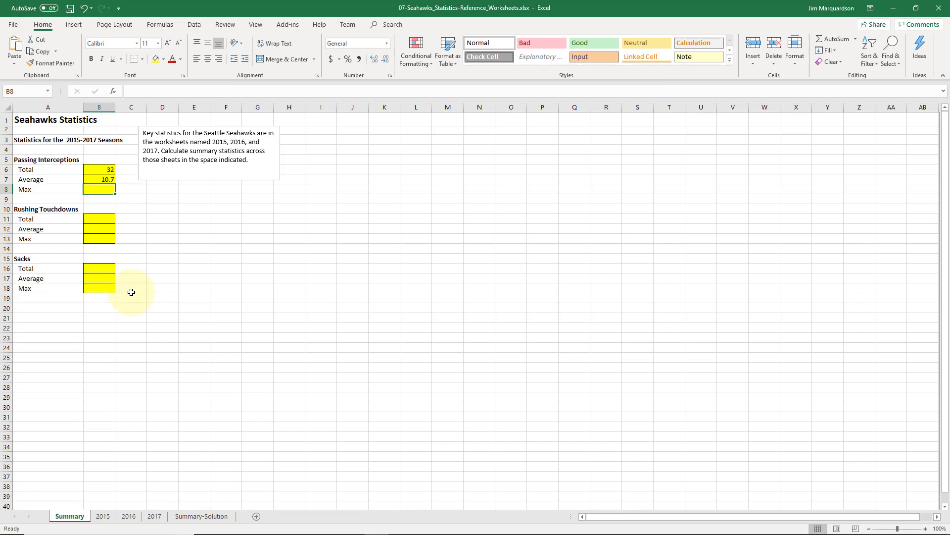
- Copy the text of the AVERAGE formula in B7 into the Passing Interceptions Max cell B8, keeping its references unchanged
left_click(99, 179)
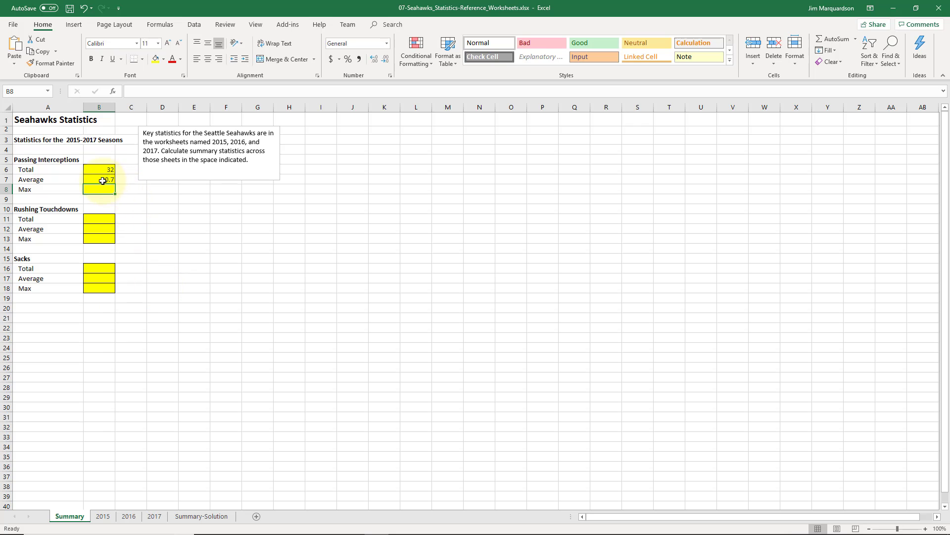
left_click(185, 94)
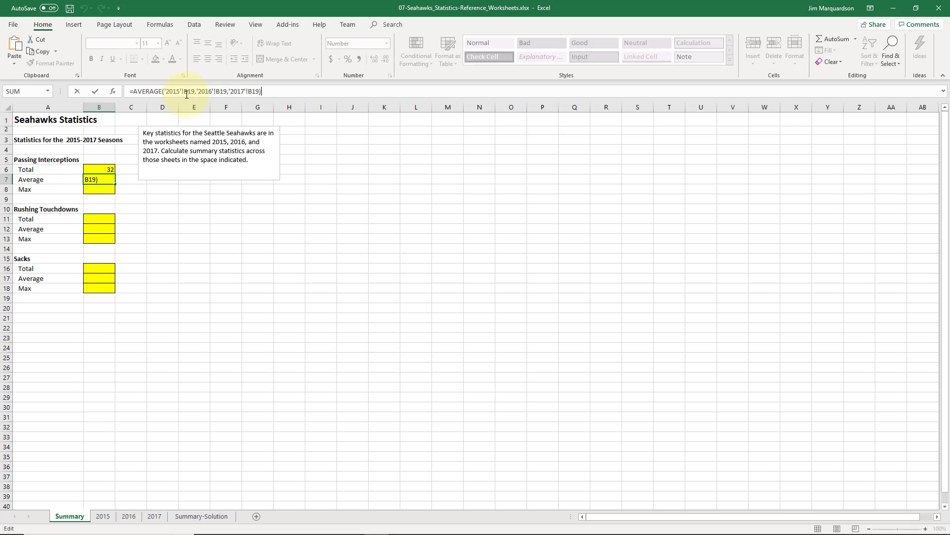
key("ctrl+a")
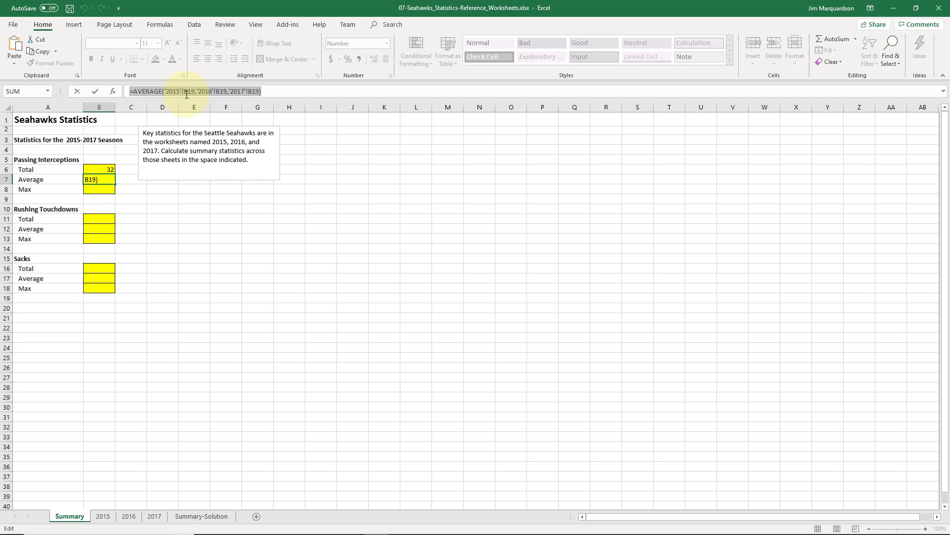
key("Return")
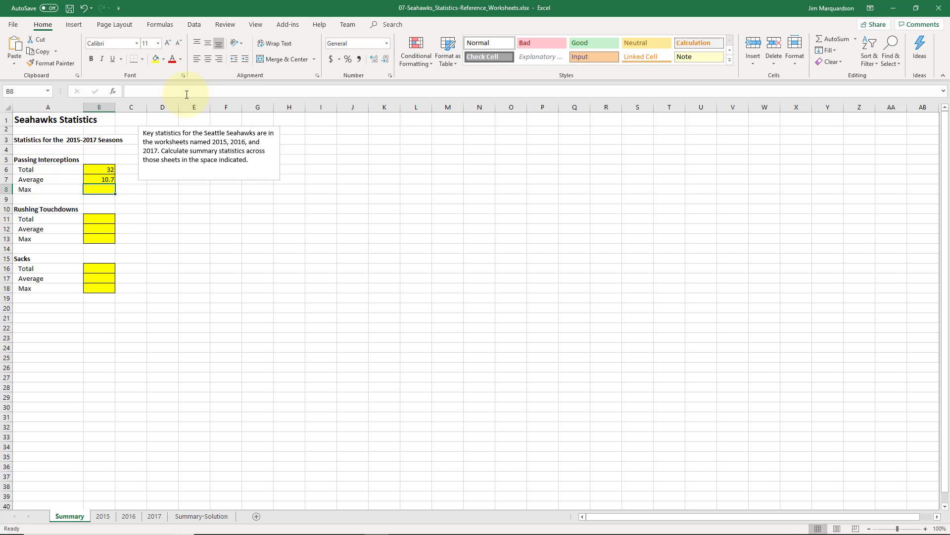
left_click(160, 88)
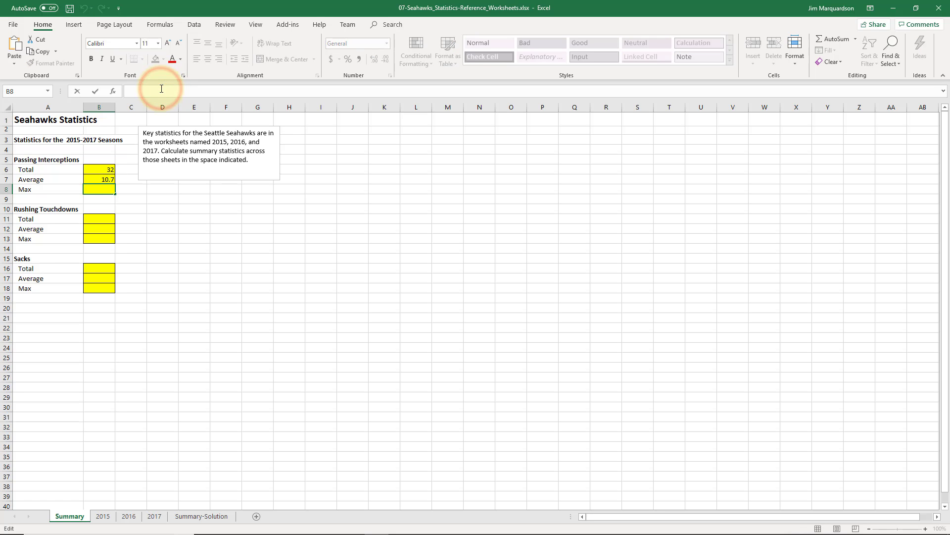
key("ctrl+v")
- Replace the function name in the B8 formula with MAX and enter the formula, keeping B8 selected
key("Left")
key("Left")
key("Left")
key("Left")
key("Left")
key("Left")
key("Left")
key("Left")
key("Left")
key("Left")
key("Left")
key("Left")
key("Left")
key("Left")
key("Left")
key("Left")
key("Left")
key("Left")
key("Left")
key("Left")
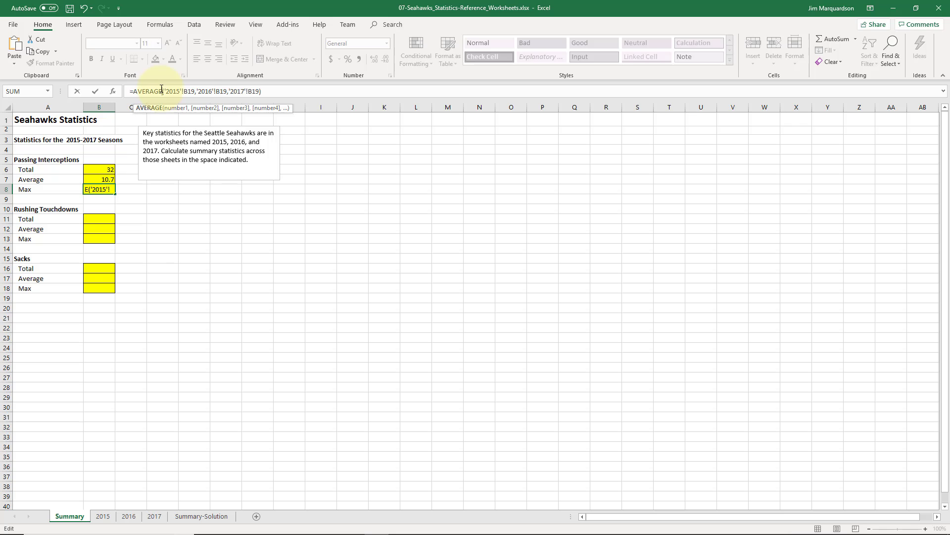
key("shift+Left")
key("shift+Left")
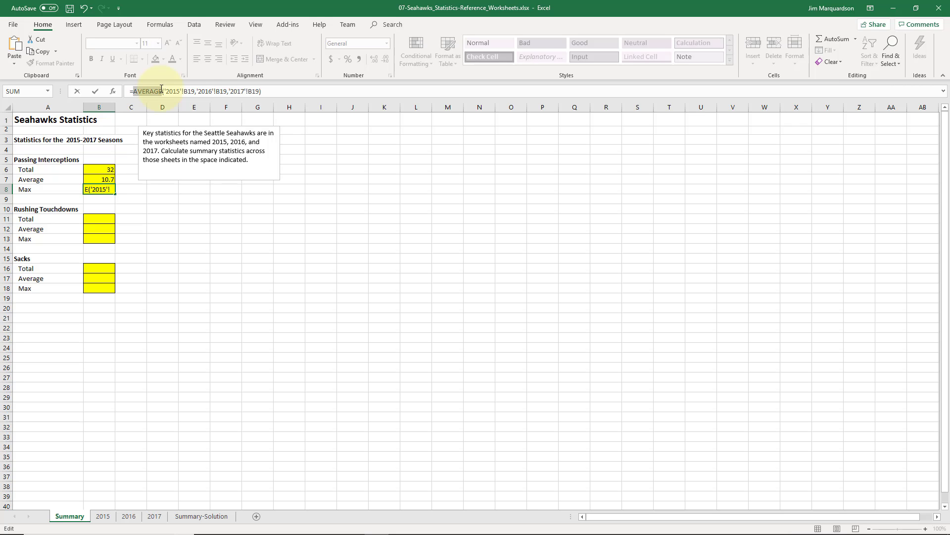
type("MAX")
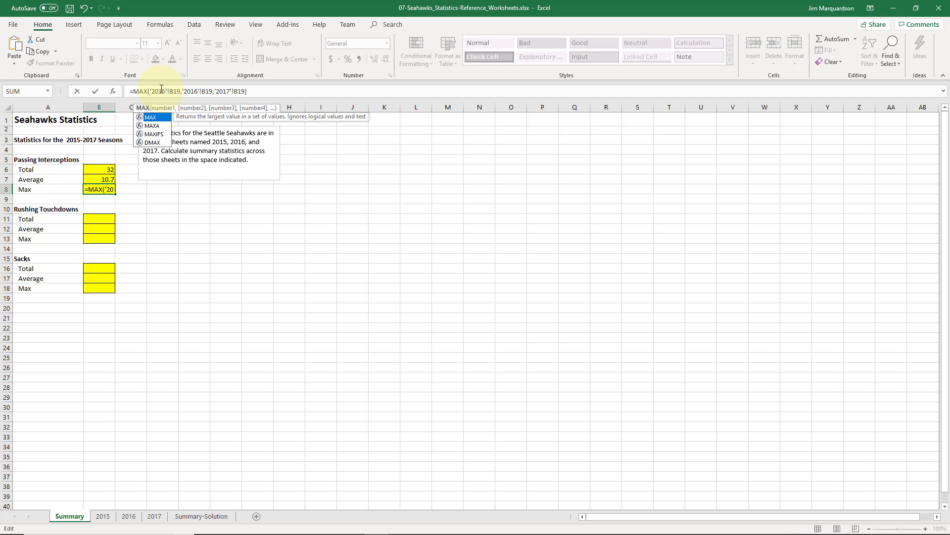
key("ctrl+Return")
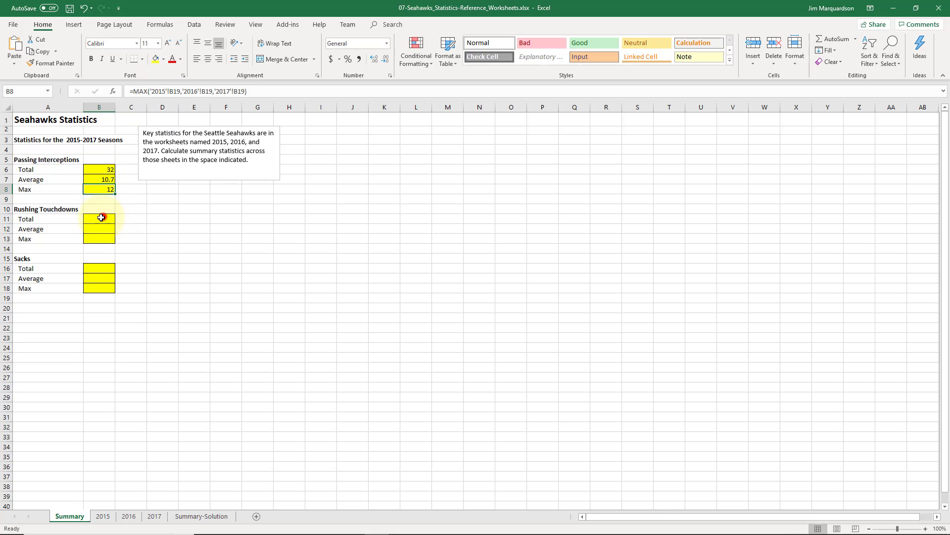
- Copy the three Passing Interceptions formulas in B6:B8 into the Rushing Touchdowns cells B11:B13
left_click(101, 217)
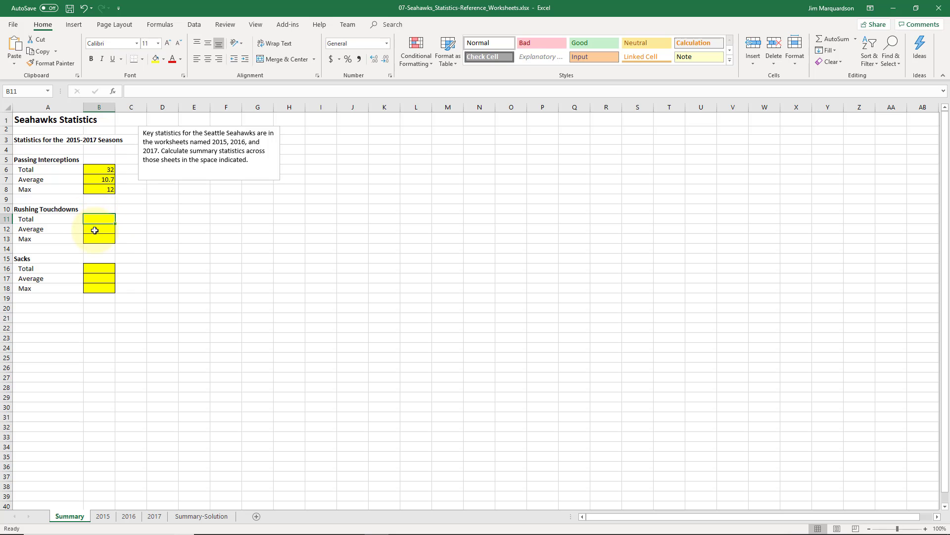
left_click(61, 222)
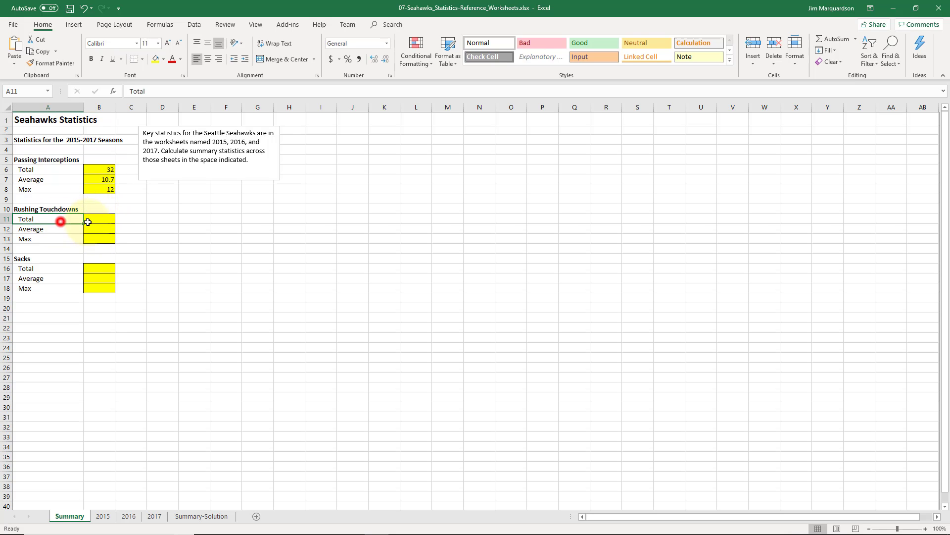
left_click(98, 216)
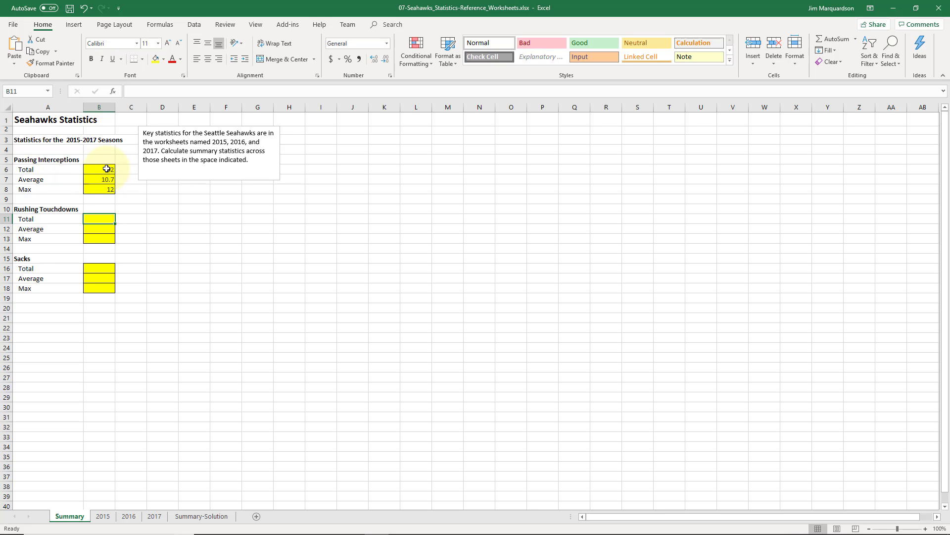
left_click_drag(107, 169, 106, 187)
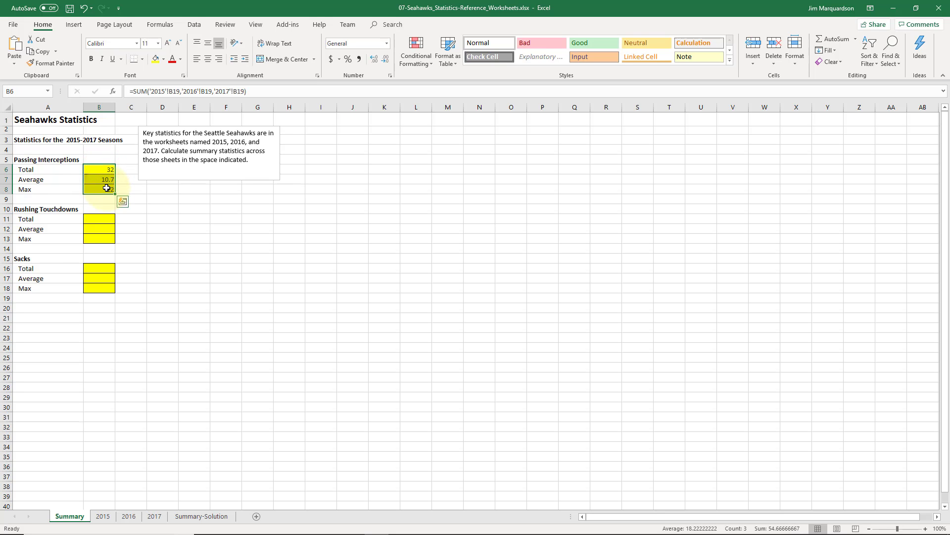
key("ctrl+c")
left_click(105, 221)
key("ctrl+v")
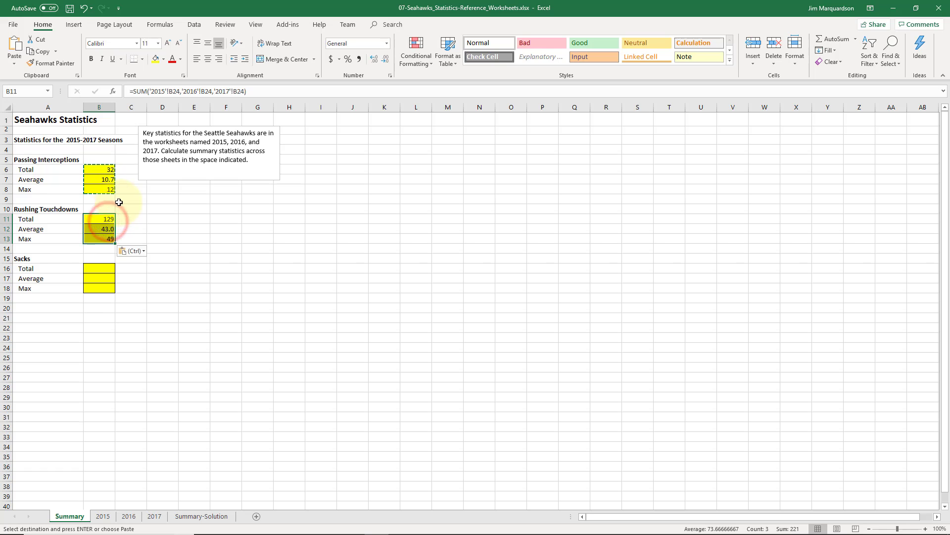
- Compare the references in the Rushing Touchdowns Total formula in B11 with the Touchdowns: Rushing row on the 2015 sheet
left_click(105, 219)
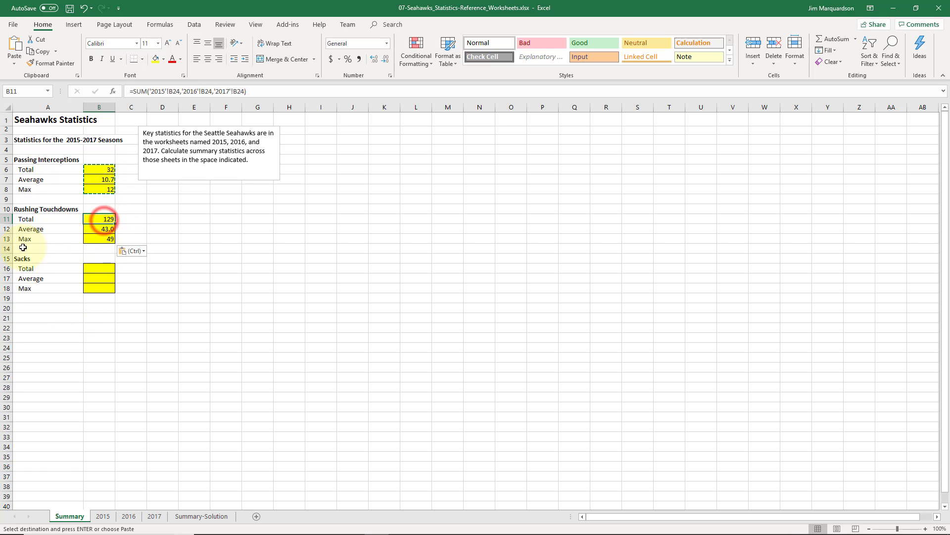
key("Escape")
left_click(103, 217)
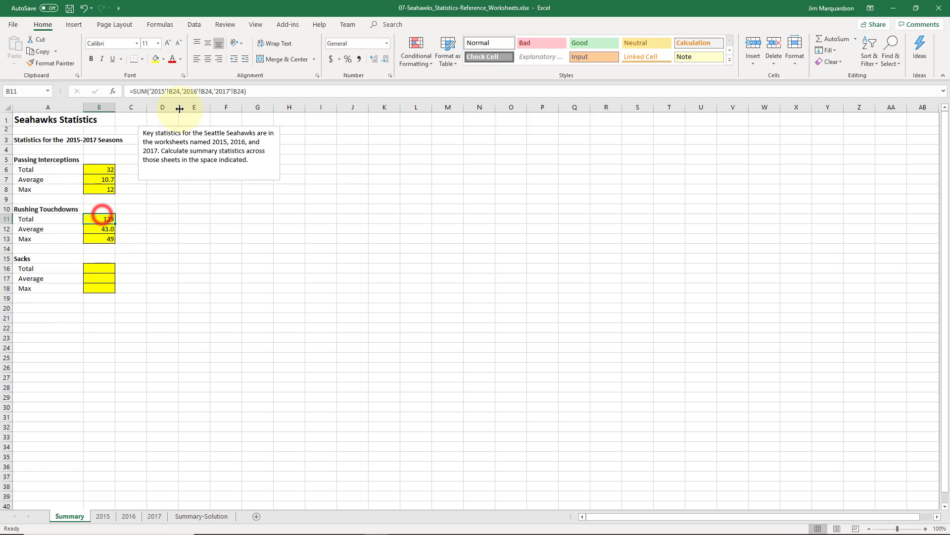
left_click(175, 92)
key("Escape")
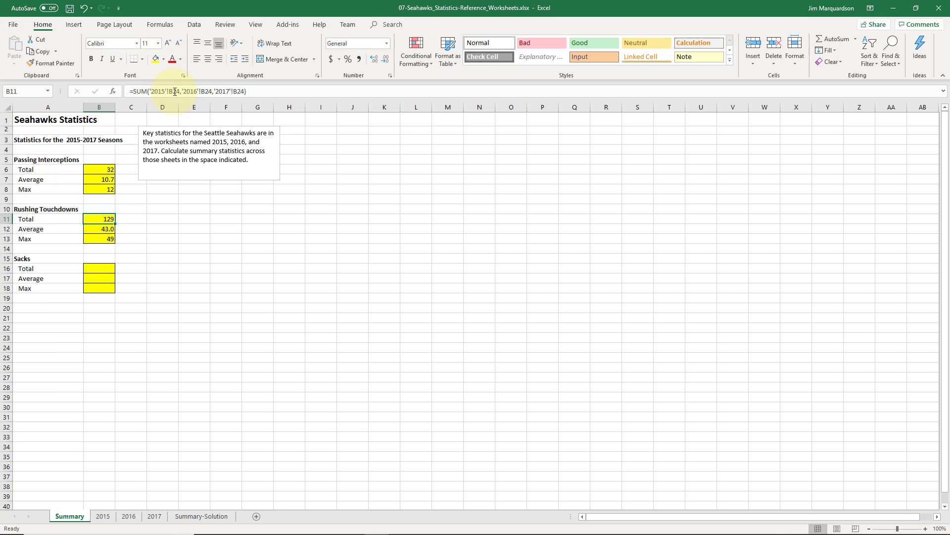
left_click(103, 515)
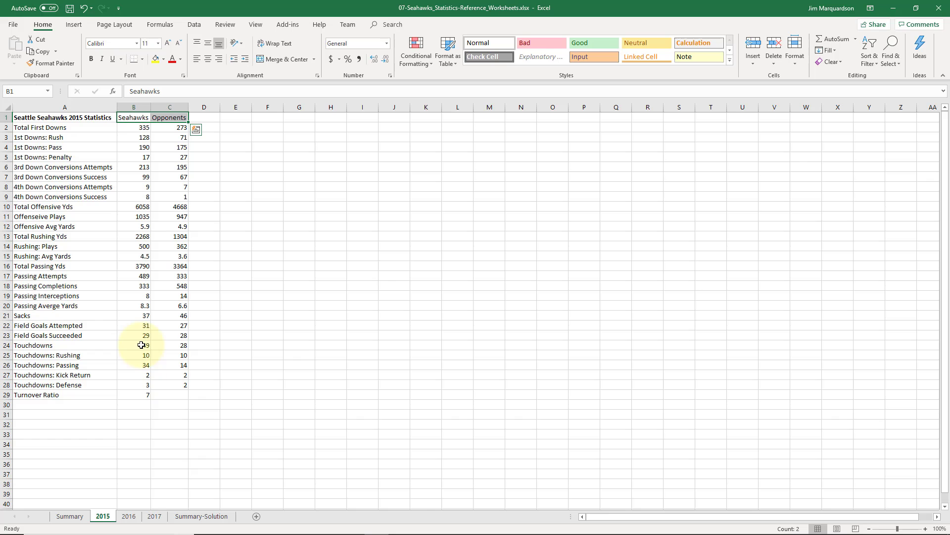
left_click(73, 516)
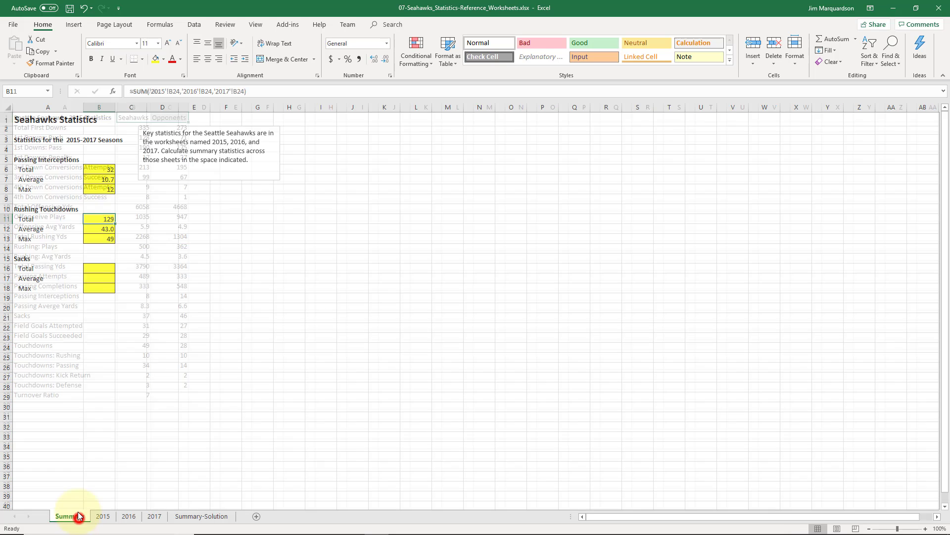
left_click(102, 516)
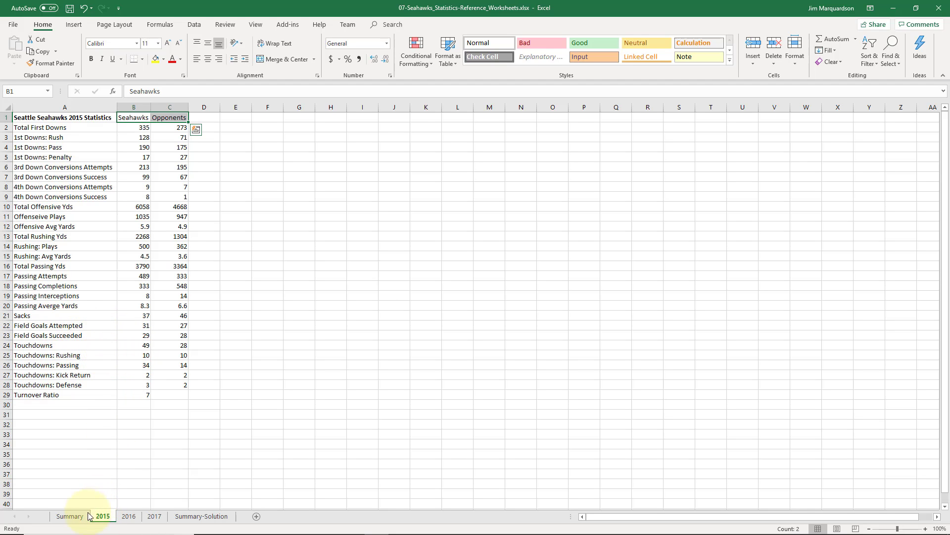
- Change the Rushing Touchdowns Total formula in B11 on the Summary sheet to reference cell B25 of the 2015, 2016 and 2017 sheets
left_click(70, 516)
double_click(105, 218)
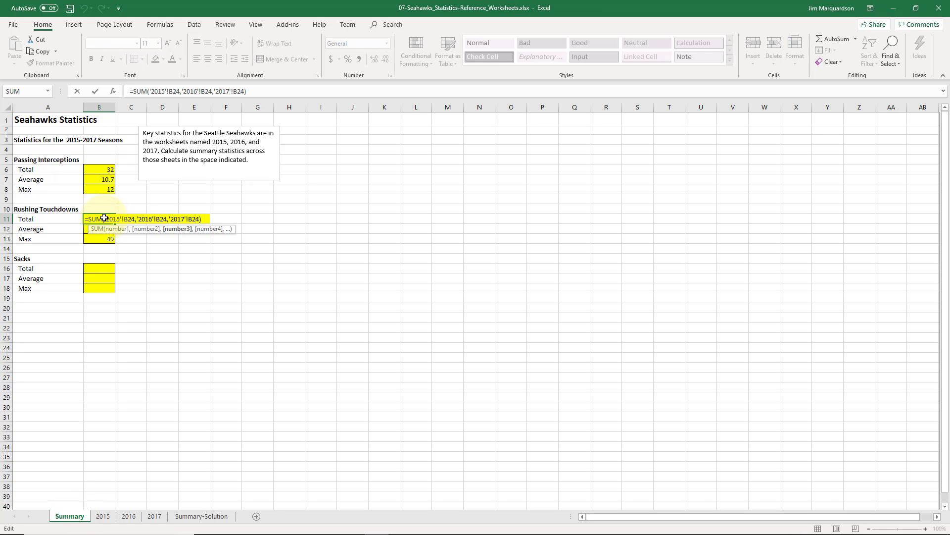
key("Left")
key("Left")
key("Left")
key("Left")
key("Left")
key("Left")
key("Return")
- Change all three references in the Rushing Touchdowns Average formula in B12 to cell B25 of the year sheets
key("F2")
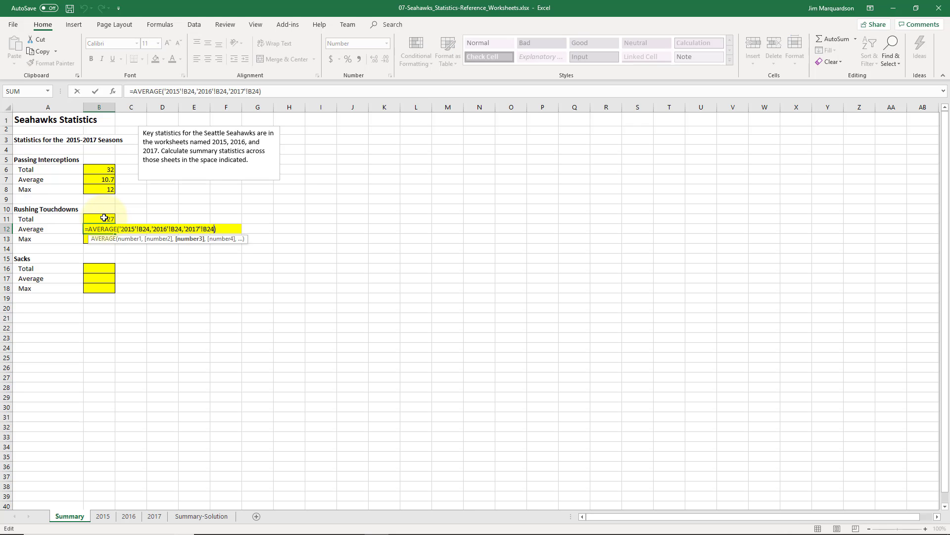
key("Left")
key("Left")
key("Left")
key("BackSpace")
type("5")
key("Left")
key("Left")
key("Left")
key("Left")
key("Left")
key("Left")
key("BackSpace")
type("5")
key("Return")
- Change all three references in the Rushing Touchdowns Max formula in B13 to cell B25 of the year sheets
key("F2")
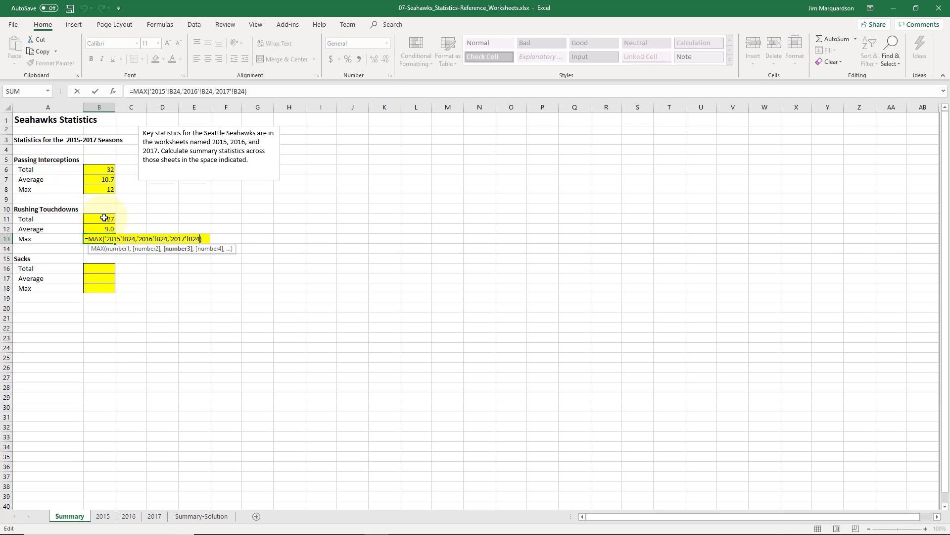
key("Left")
key("Left")
key("Left")
key("Left")
key("Left")
key("Left")
key("Left")
key("Left")
key("Left")
key("Left")
key("Left")
key("Left")
key("BackSpace")
type("5")
key("Return")
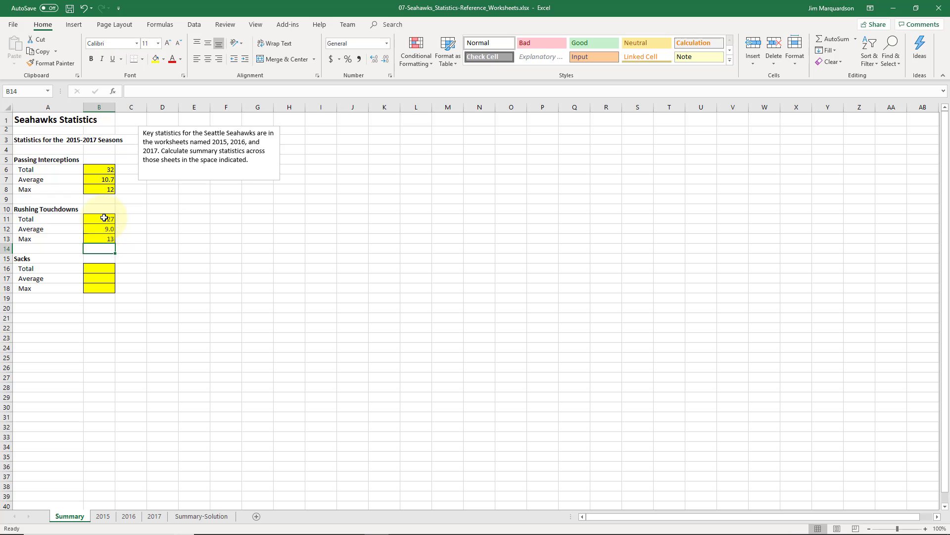
- Review the corrected SUM, AVERAGE and MAX formulas in the Rushing Touchdowns cells B11:B13
key("Up")
key("Up")
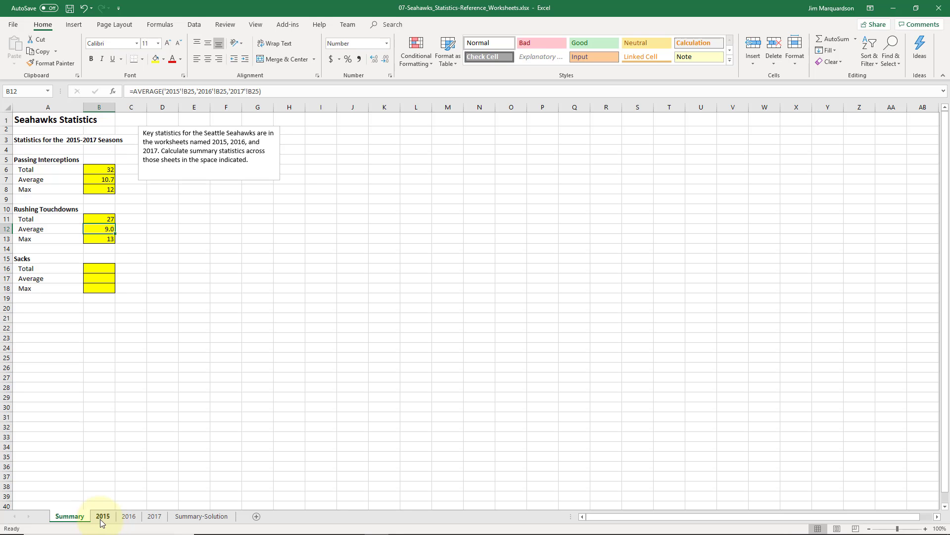
left_click(144, 370)
left_click(106, 219)
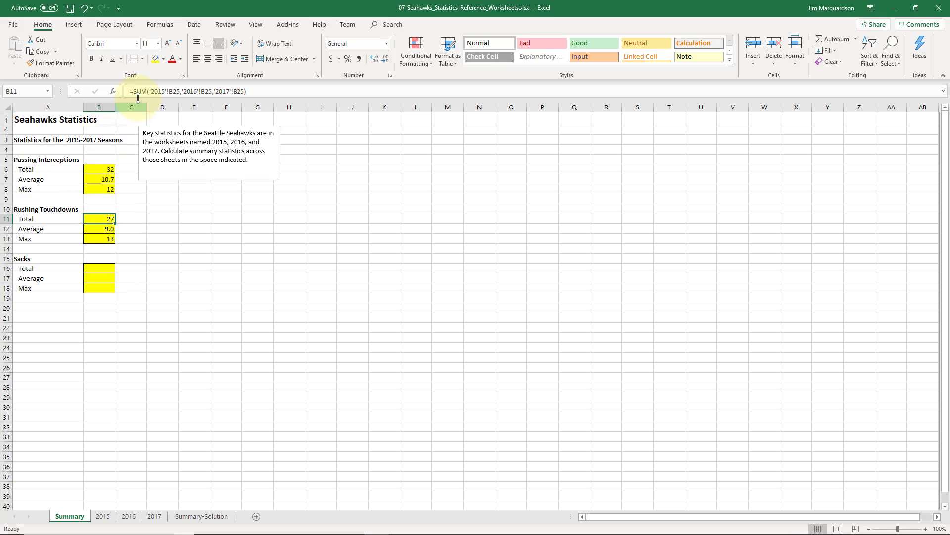
left_click(101, 232)
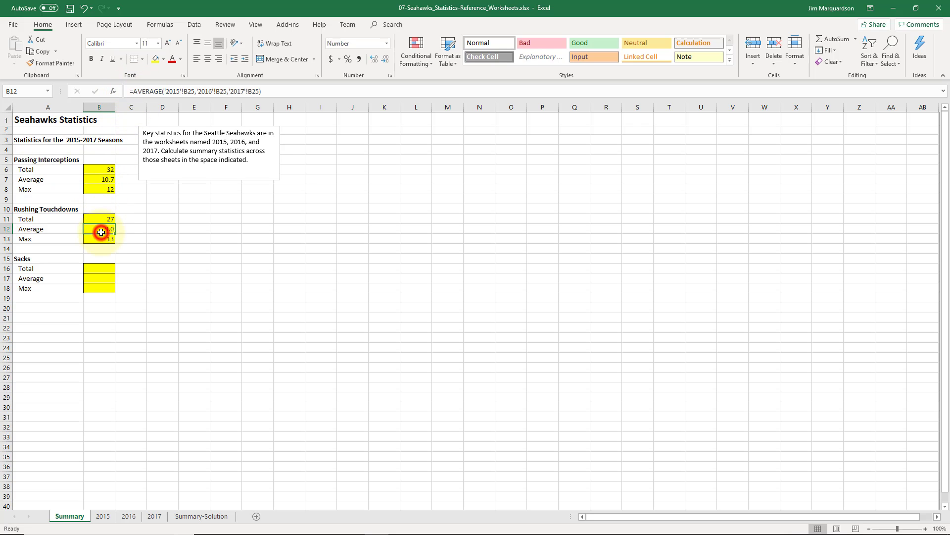
left_click(152, 91)
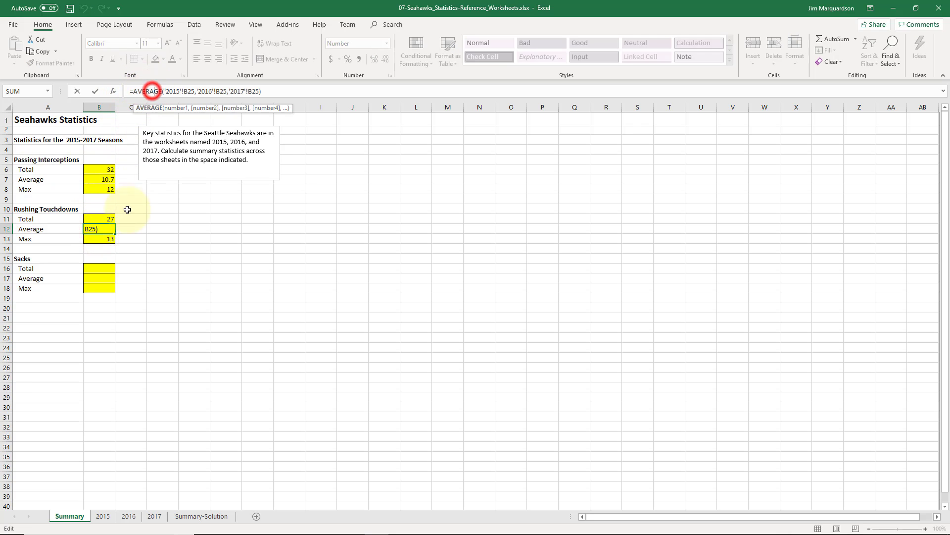
left_click(101, 239)
left_click(143, 91)
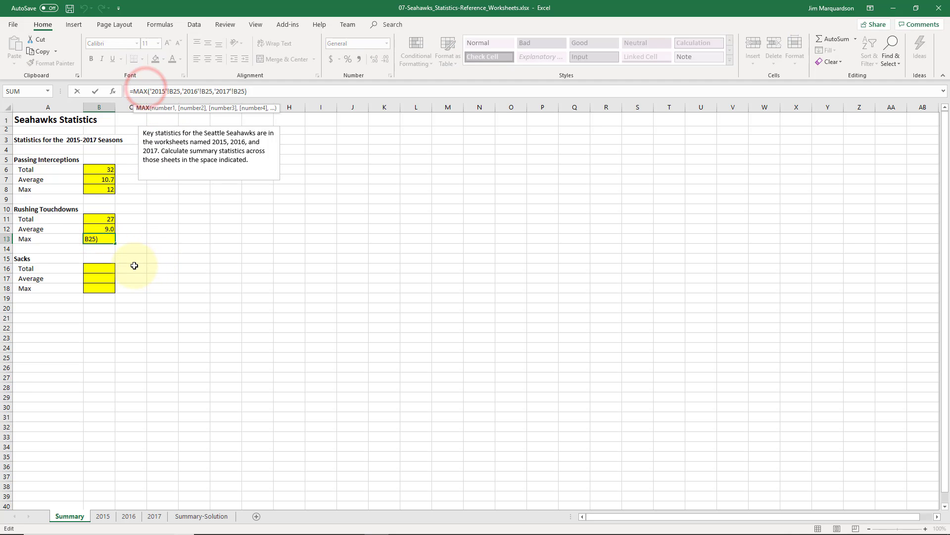
key("Return")
left_click(130, 268)
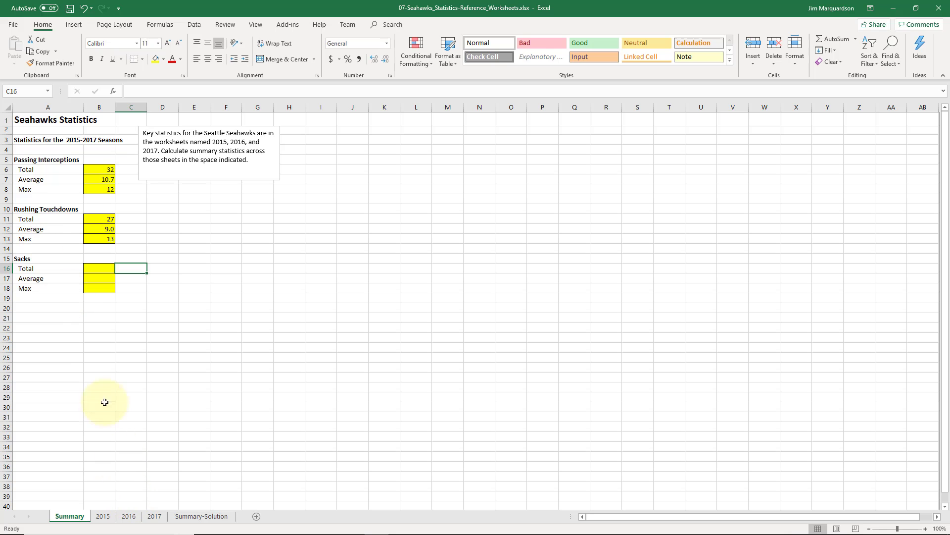
- Locate the Sacks row on the 2015 sheet and copy the Summary formulas in B6:B8 into the Sacks cells B16:B18
left_click(103, 516)
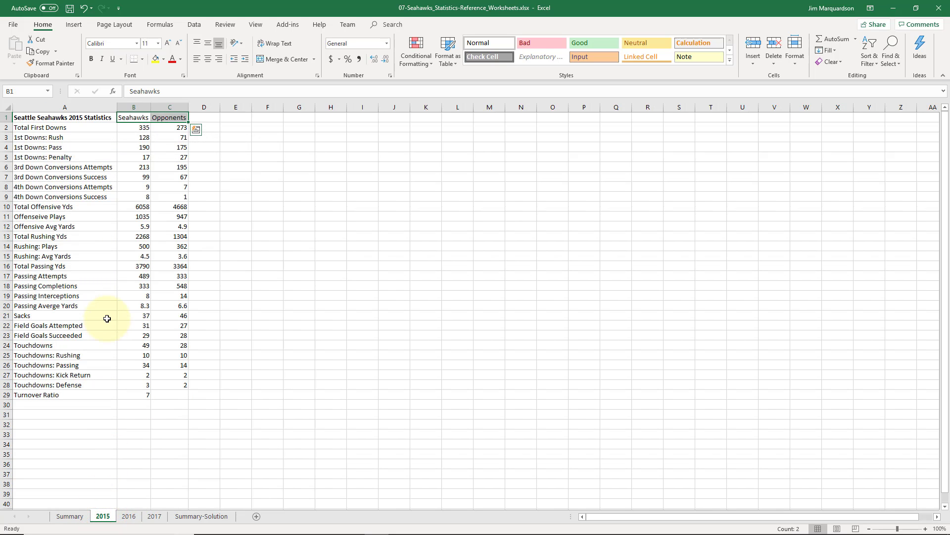
left_click(69, 516)
left_click_drag(98, 170, 110, 191)
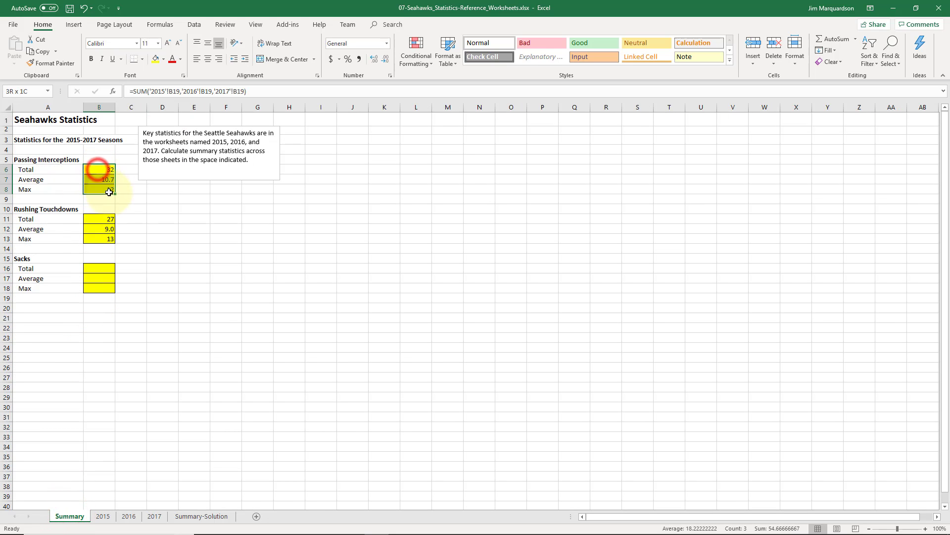
key("ctrl+c")
left_click(109, 266)
key("ctrl+v")
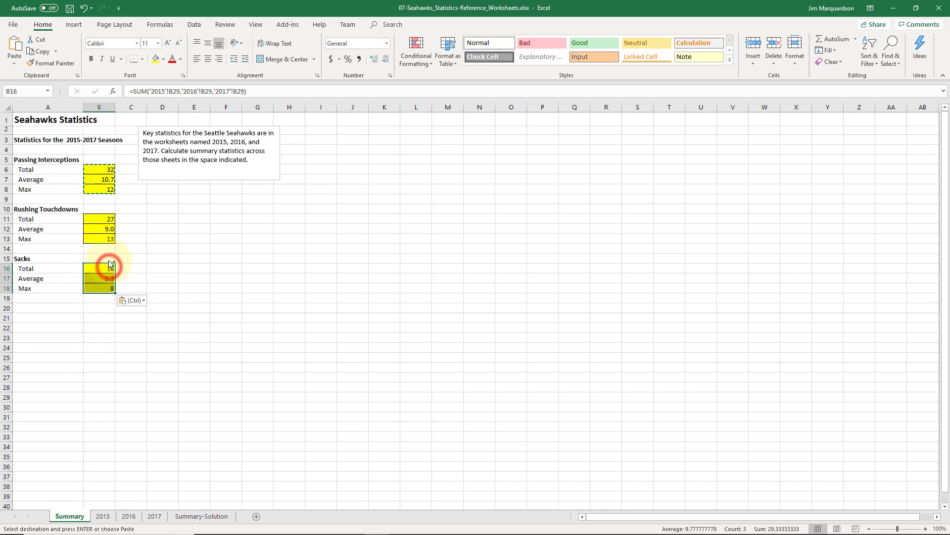
- Change the 2017 reference in the Sacks Total formula in B16 to cell B21, keeping B16 selected
left_click(107, 264)
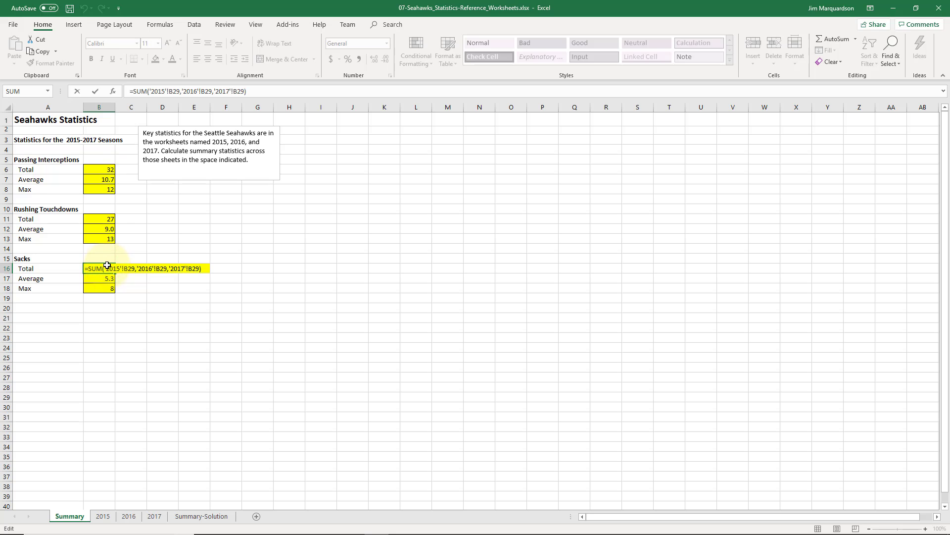
key("Return")
key("F2")
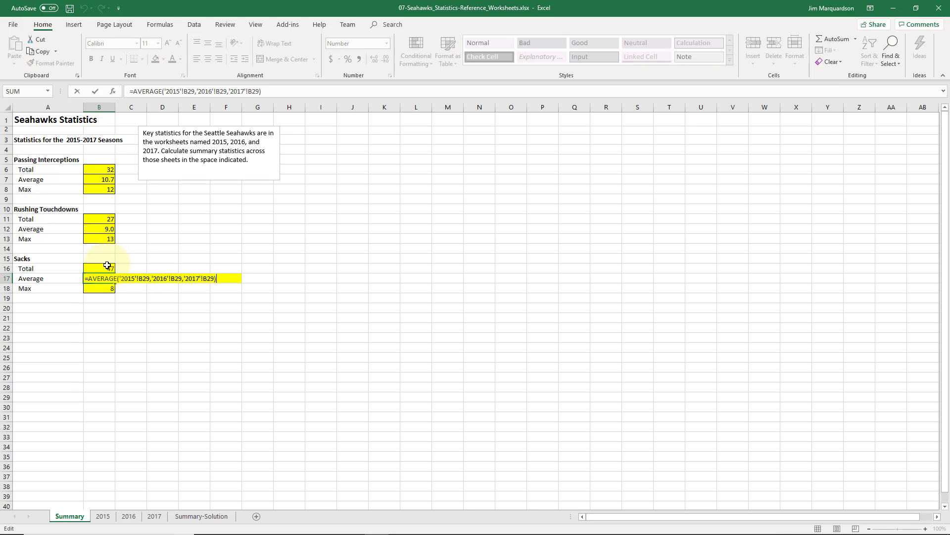
key("Left")
key("Return")
key("Up")
key("Up")
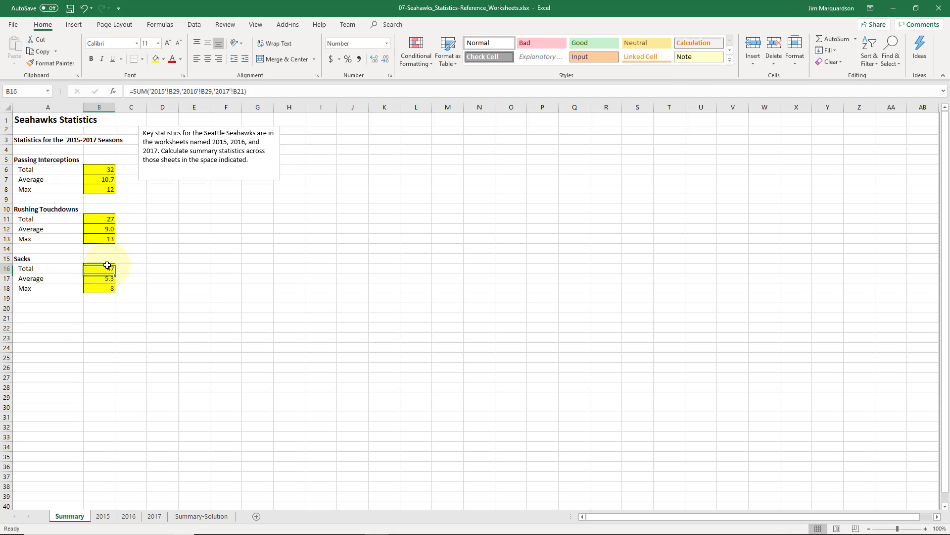
- Change the 2016 and 2015 references in the Sacks Total formula in B16 to cell B21
key("F2")
key("Left")
key("Left")
key("Left")
key("Left")
key("Left")
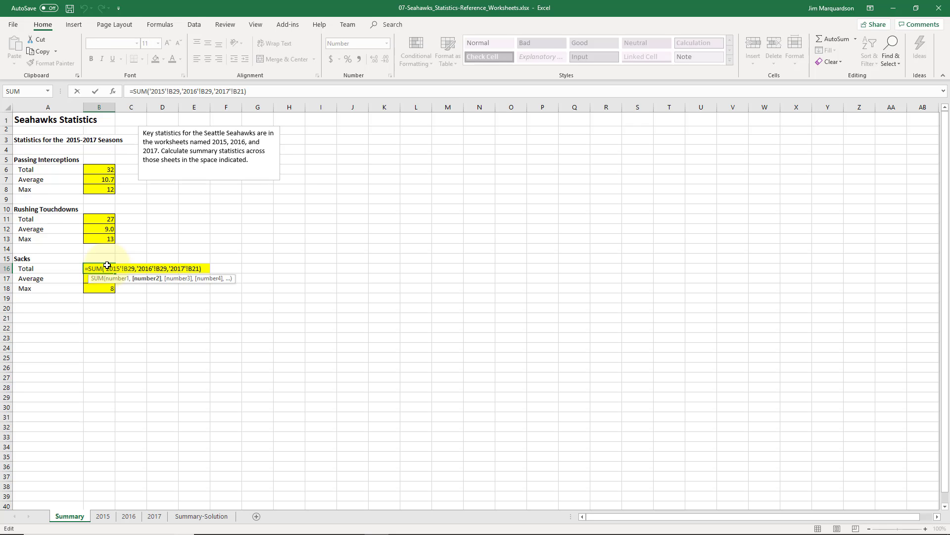
key("Left")
key("Left")
key("Left")
key("Left")
key("Left")
key("Left")
key("Left")
key("Left")
key("Return")
- Change all three references in the Sacks Average formula in B17 to cell B21 of the 2015, 2016 and 2017 sheets
key("F2")
key("Left")
key("BackSpace")
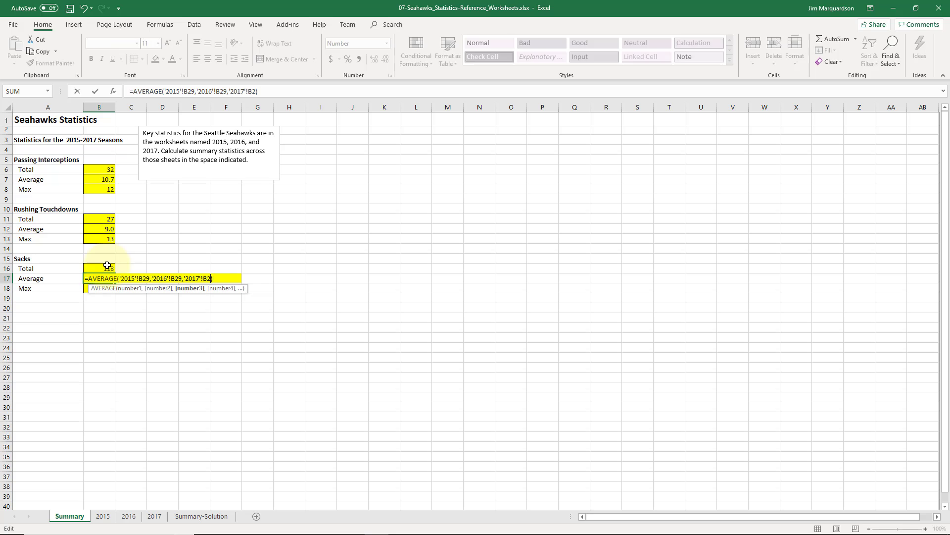
key("Left")
key("Left")
key("Left")
key("Left")
key("Left")
key("Left")
key("Left")
key("Left")
key("Left")
key("Left")
key("Left")
key("Left")
key("Delete")
type("1")
key("Return")
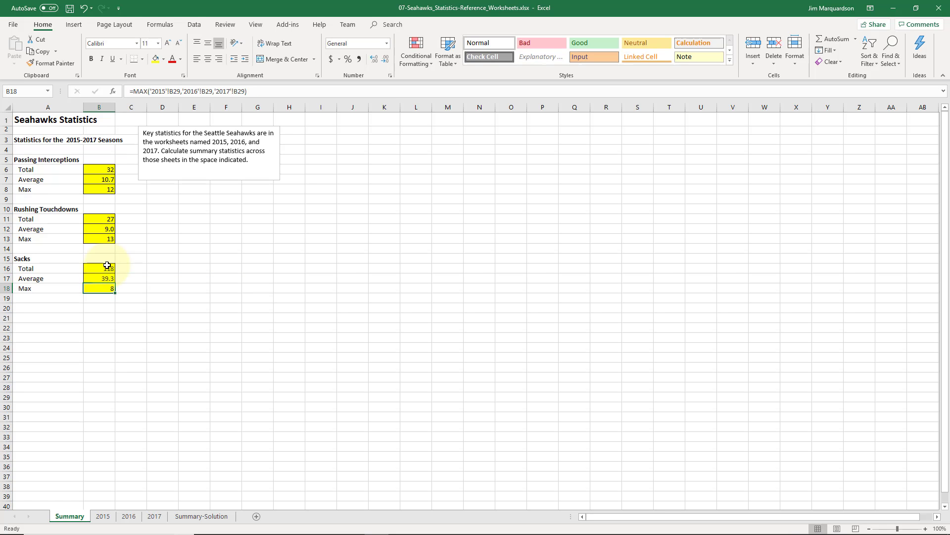
- Change all three references in the Sacks Max formula in B18 to cell B21 of the year sheets and check the entered formula
key("F2")
key("Left")
key("Left")
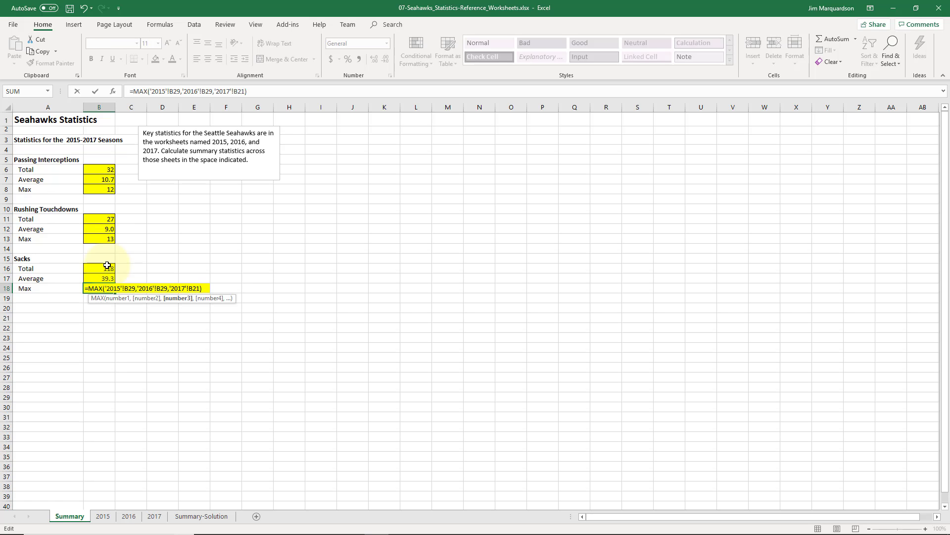
key("Left")
key("Left")
key("Left")
key("BackSpace")
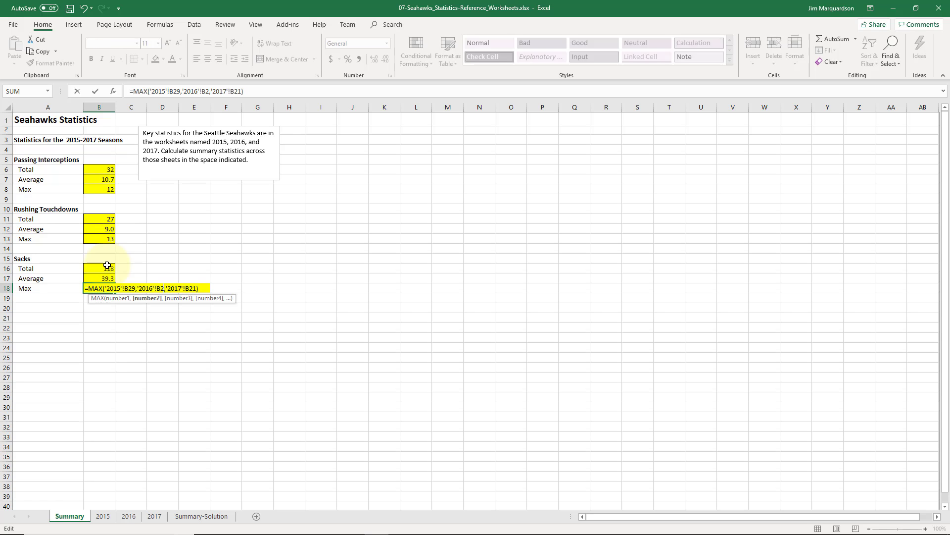
type("1")
key("Left")
key("Left")
key("Left")
key("Left")
key("Left")
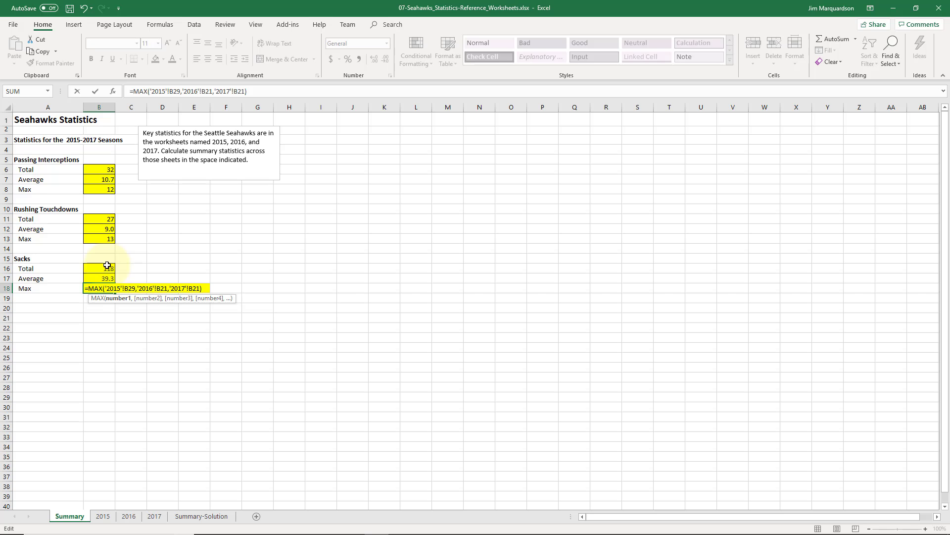
key("BackSpace")
type("1")
key("Return")
key("Up")
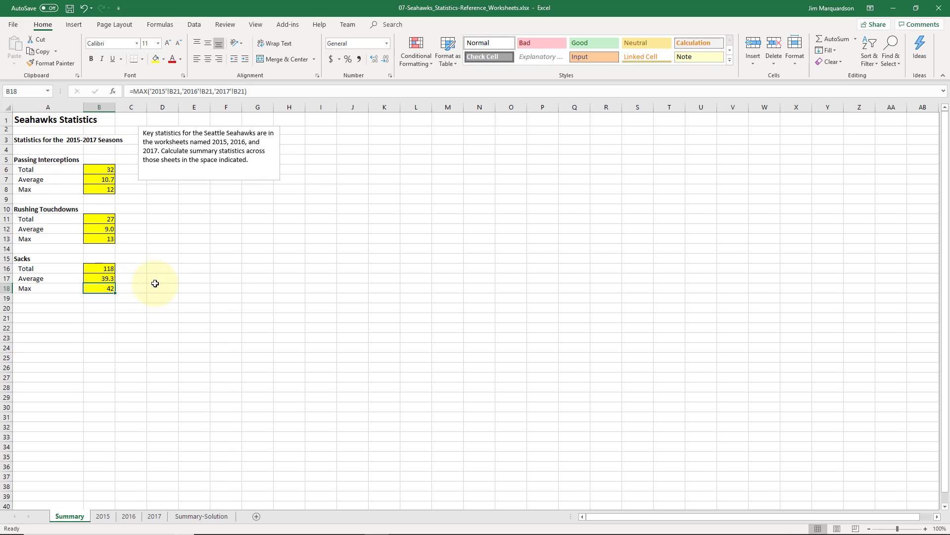
left_click(139, 267)
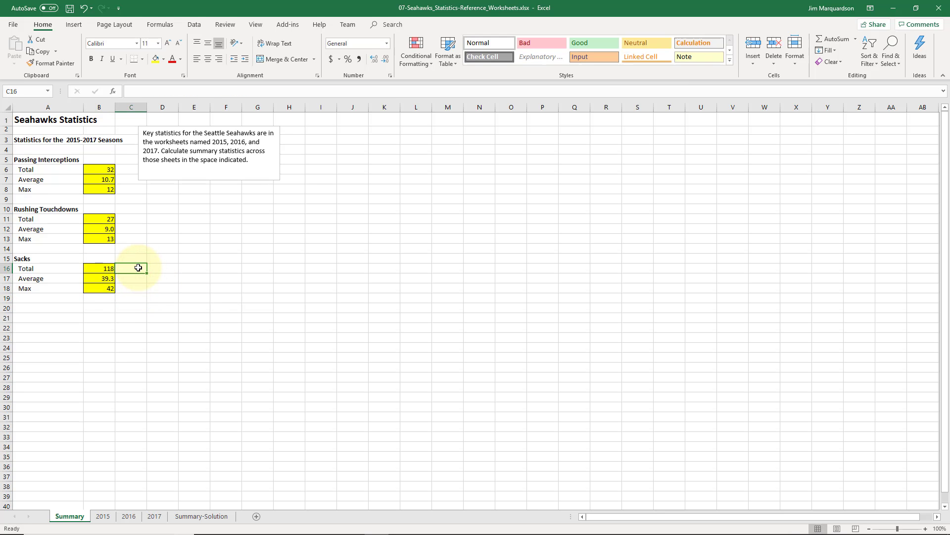
- Review the Sacks Total, Average and Max formulas in cells B16 to B18 of the Summary sheet
key("Left")
key("Down")
key("Down")
key("shift+Left")
key("shift+Right")
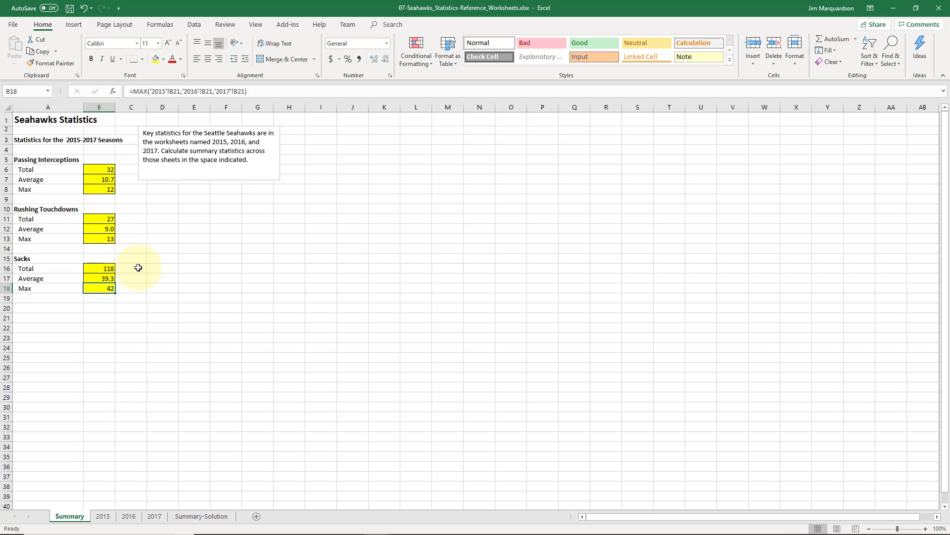
key("Up")
key("Up")
key("Down")
key("Down")
key("Up")
key("Up")
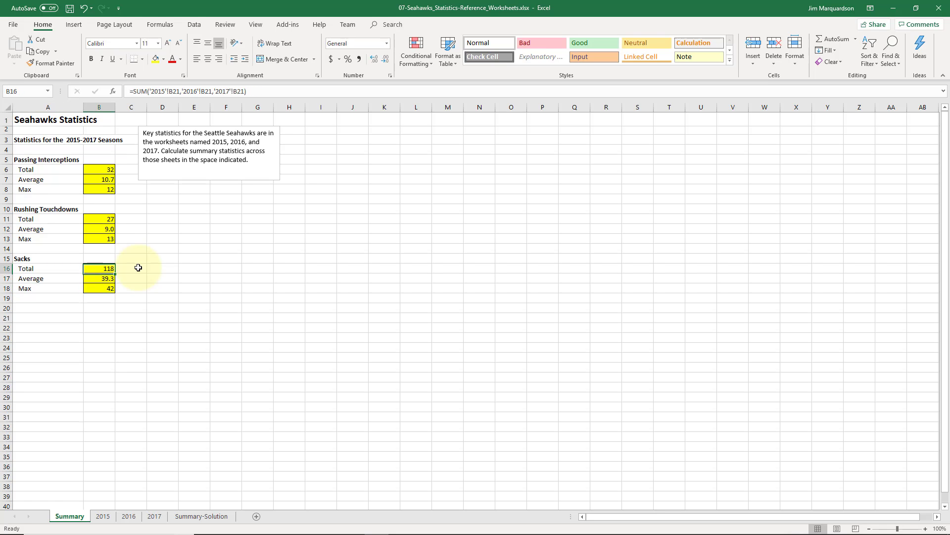
key("Up")
key("Down")
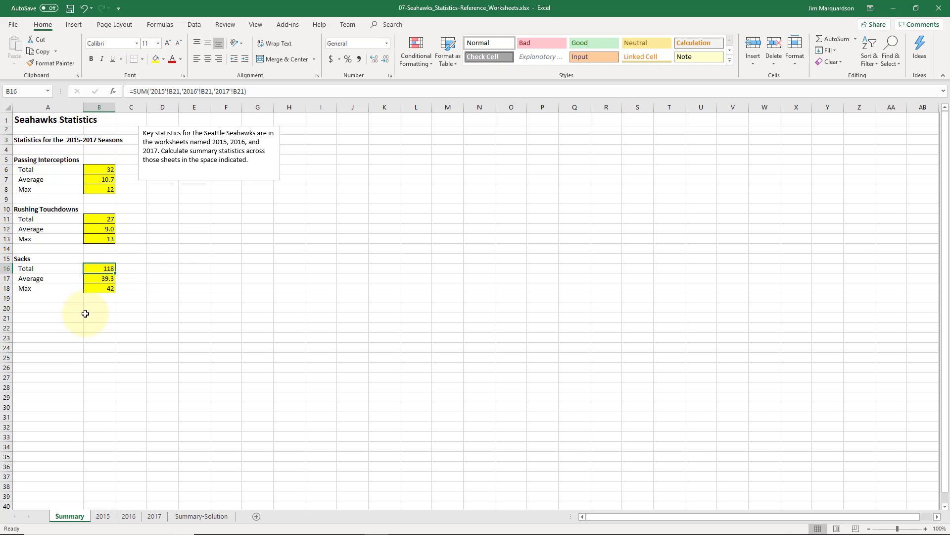
- Check the Seahawks Sacks cell B21 on the 2015, 2016 and 2017 sheets and return to the Summary sheet
left_click(104, 518)
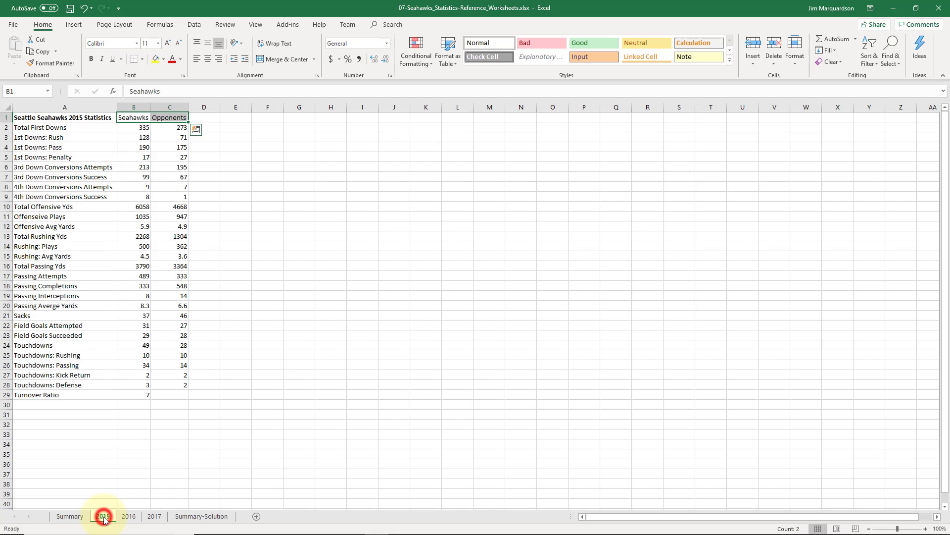
left_click(144, 315)
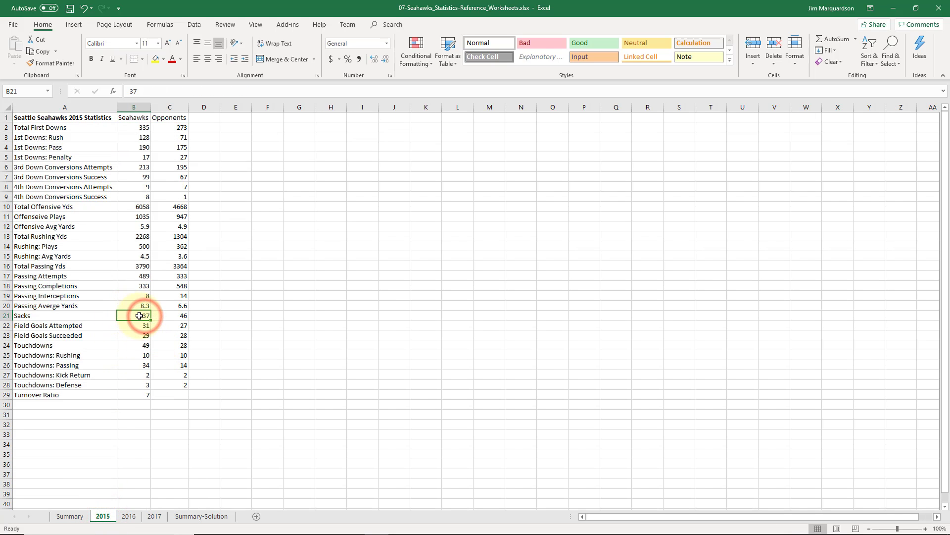
left_click(129, 515)
left_click(145, 317)
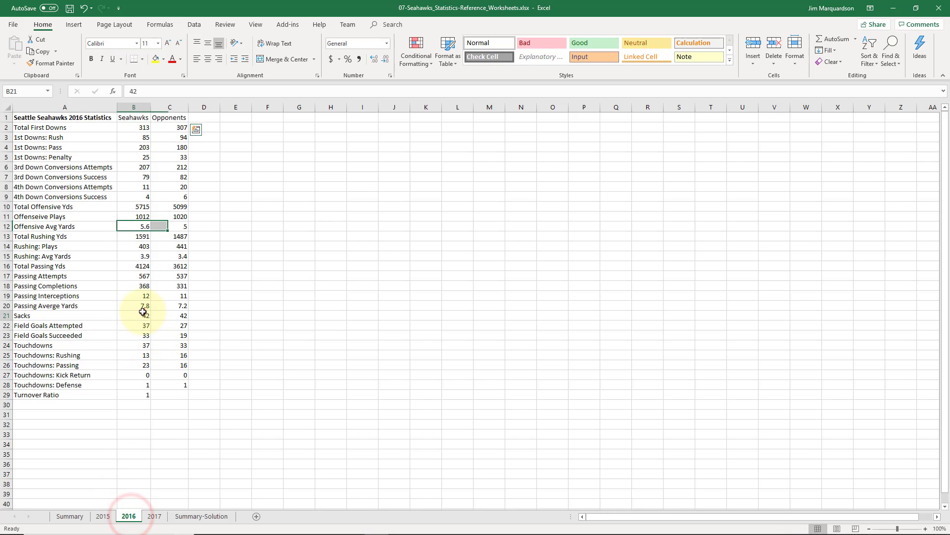
left_click(153, 516)
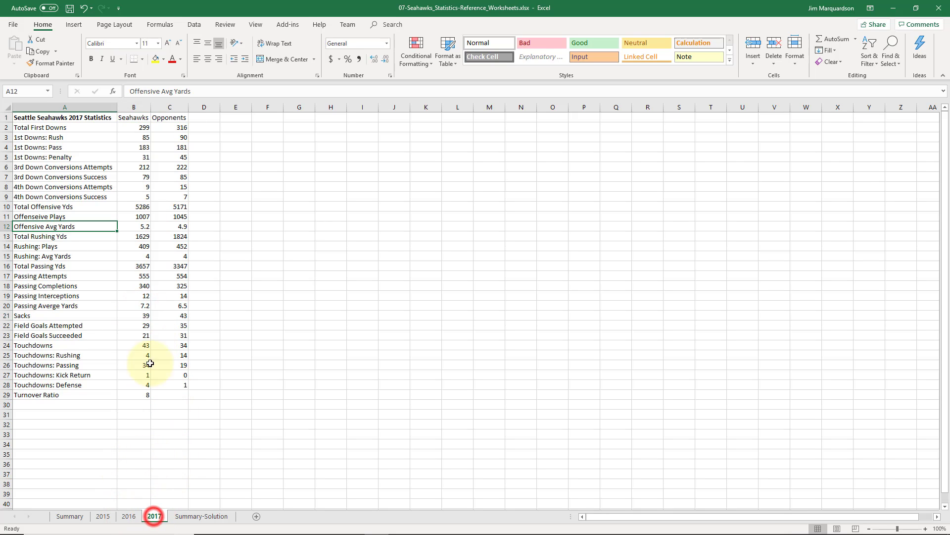
left_click(144, 315)
left_click(128, 516)
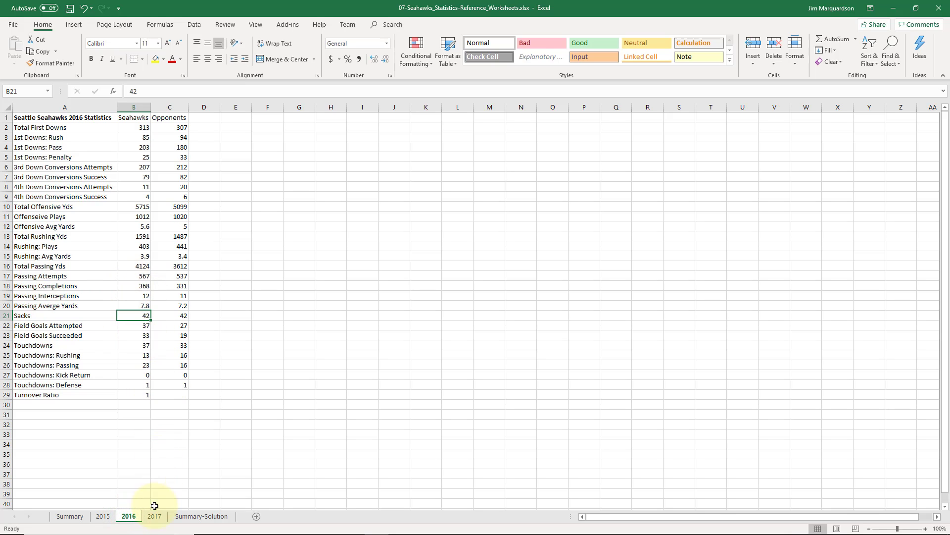
left_click(154, 516)
left_click(128, 516)
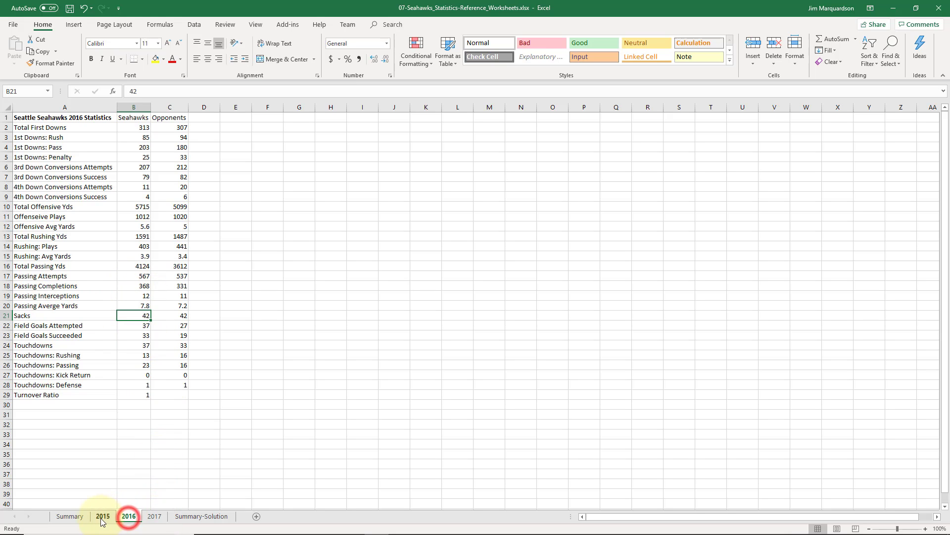
left_click(103, 516)
left_click(74, 516)
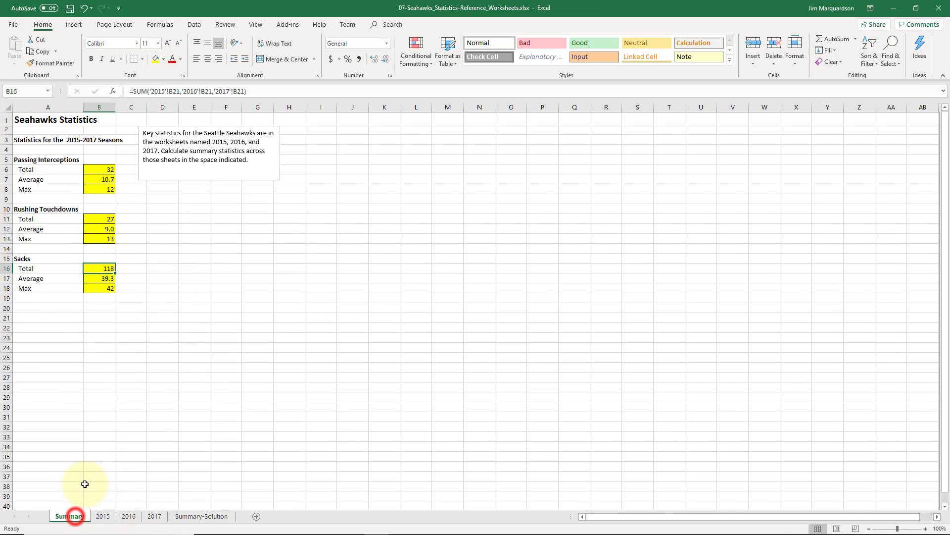
- Inspect the Sacks Average formula in B17 and return to the Sacks Total cell B16
left_click(105, 278)
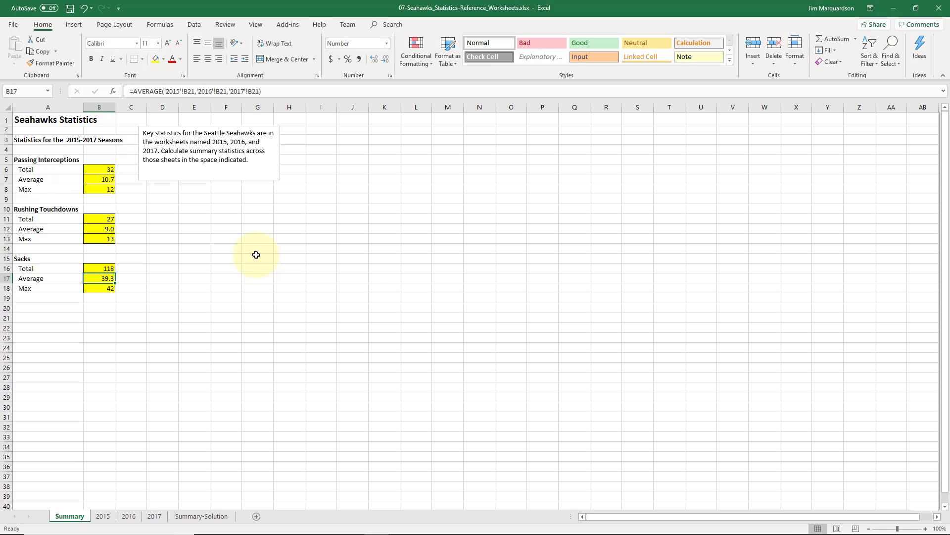
left_click(131, 259)
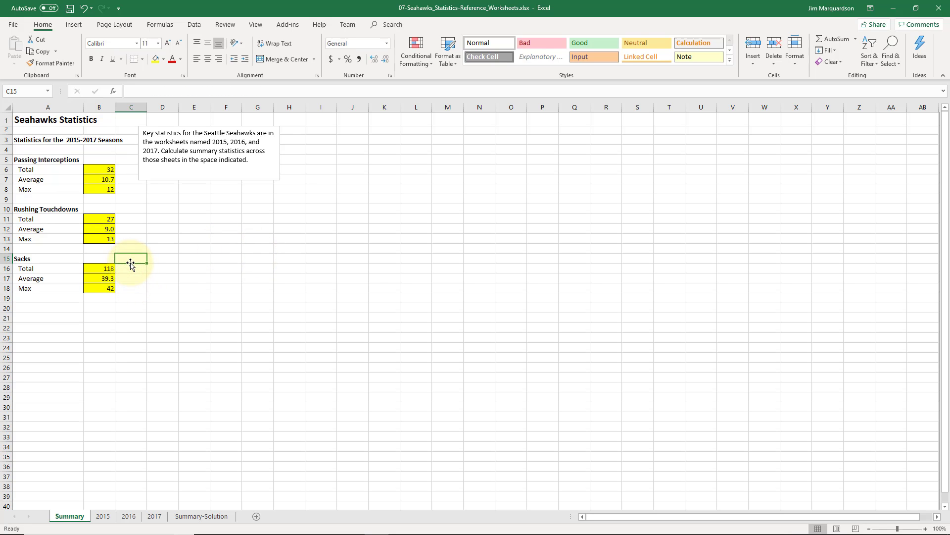
key("Left")
key("Left")
key("Up")
key("Down")
key("Down")
key("Right")
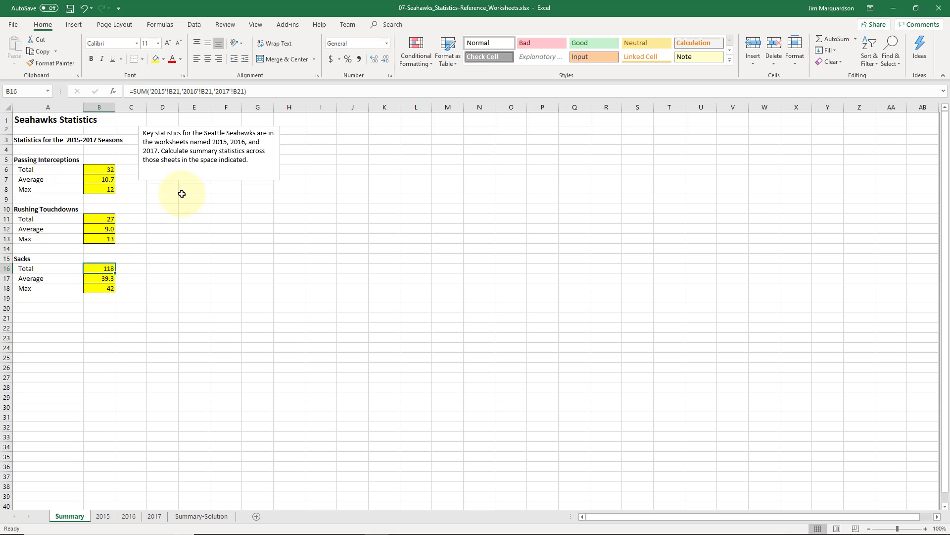
- Examine the comma-separated 2015, 2016 and 2017 sheet references inside the Sacks Total formula in B16
left_click(180, 91)
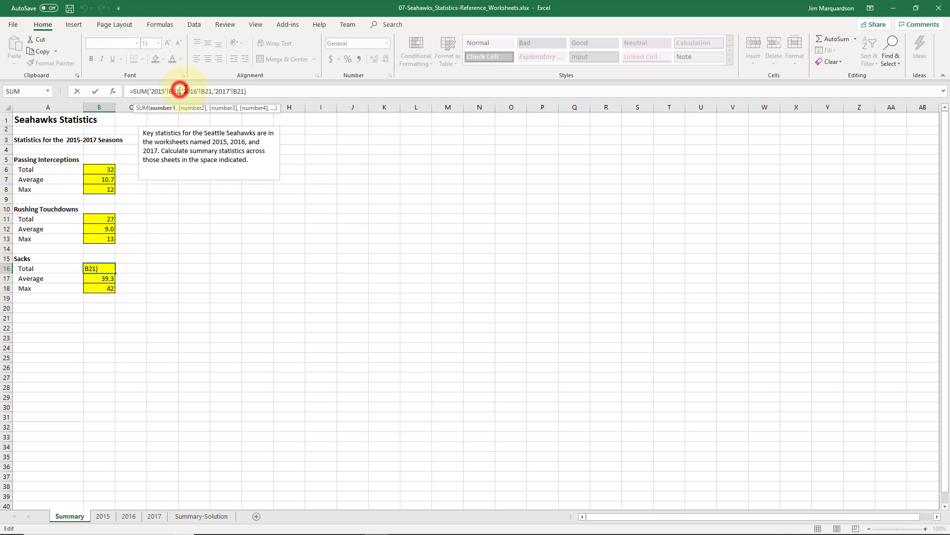
left_click(150, 91)
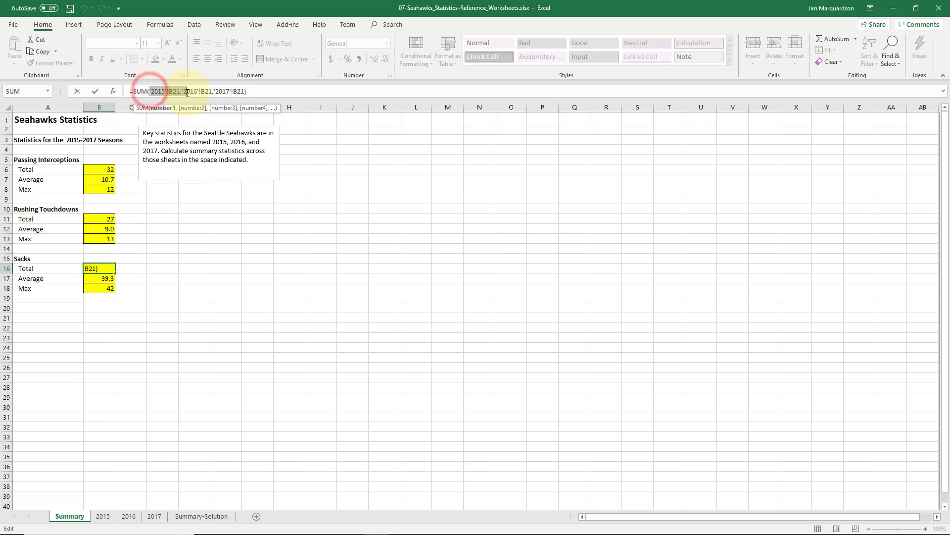
left_click(180, 92)
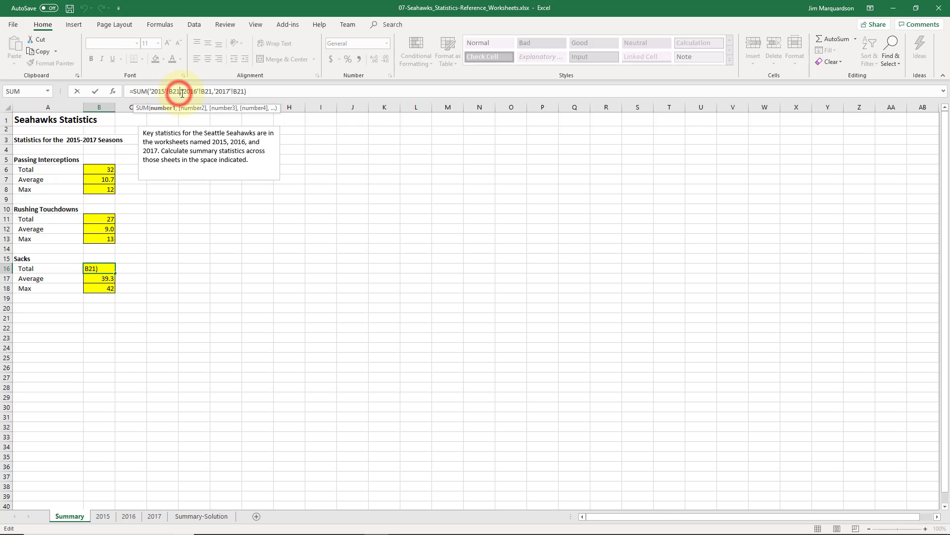
left_click(182, 91)
left_click_drag(189, 91, 238, 94)
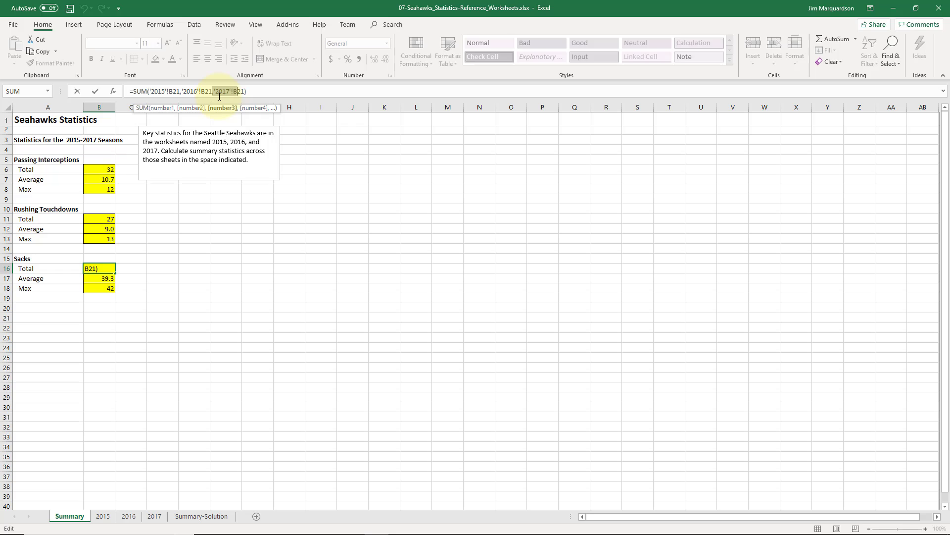
- Try to build a SUM formula in B21 of Summary by picking B21 on the 2015, 2016 and 2017 sheets without commas between references
left_click(94, 318)
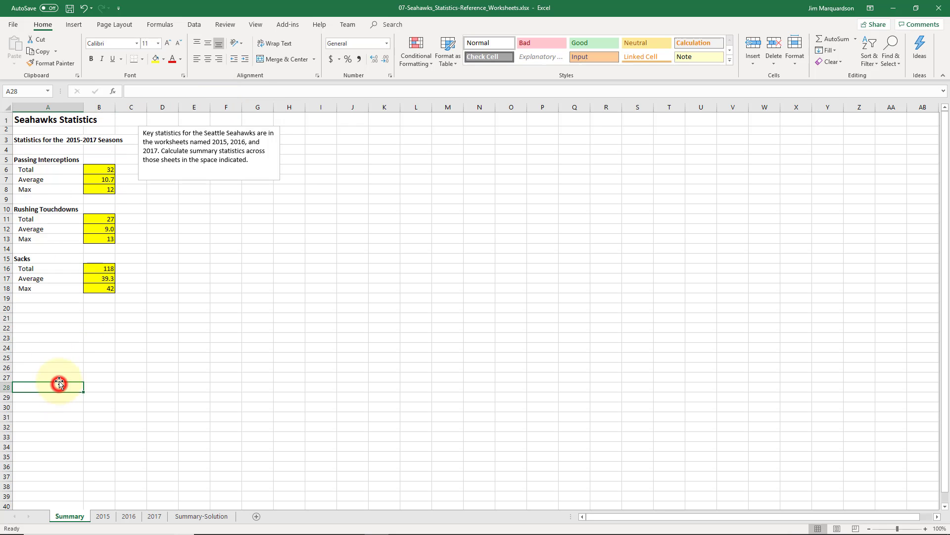
type("=")
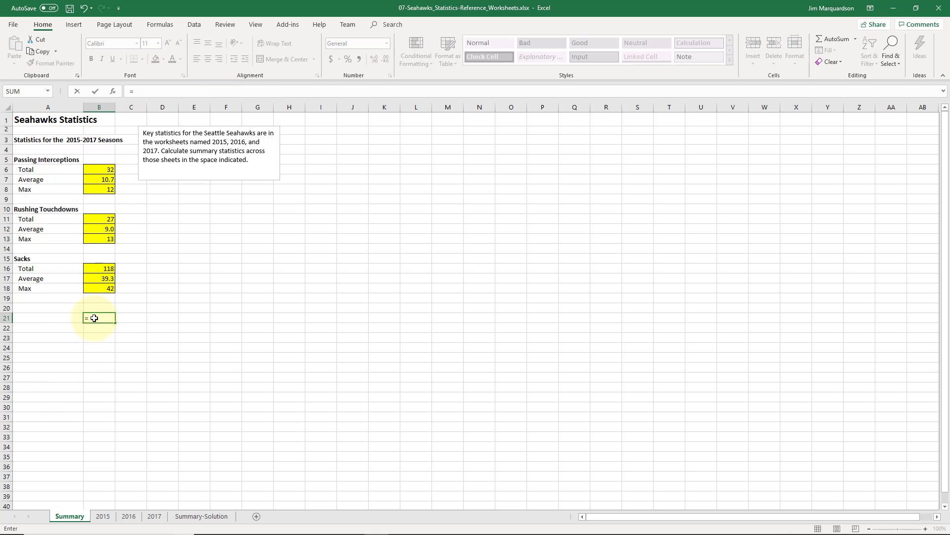
type("sum)")
key("BackSpace")
type("(")
left_click(105, 517)
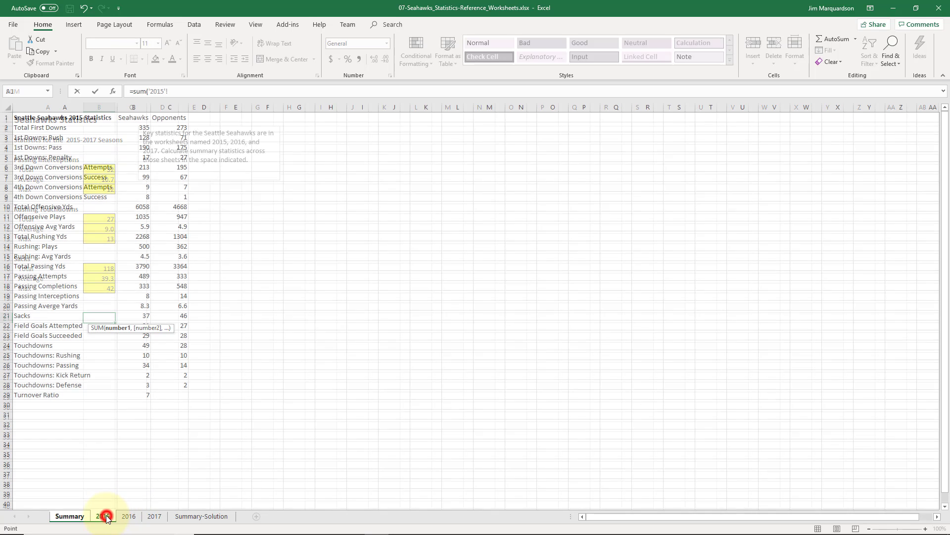
left_click(137, 315)
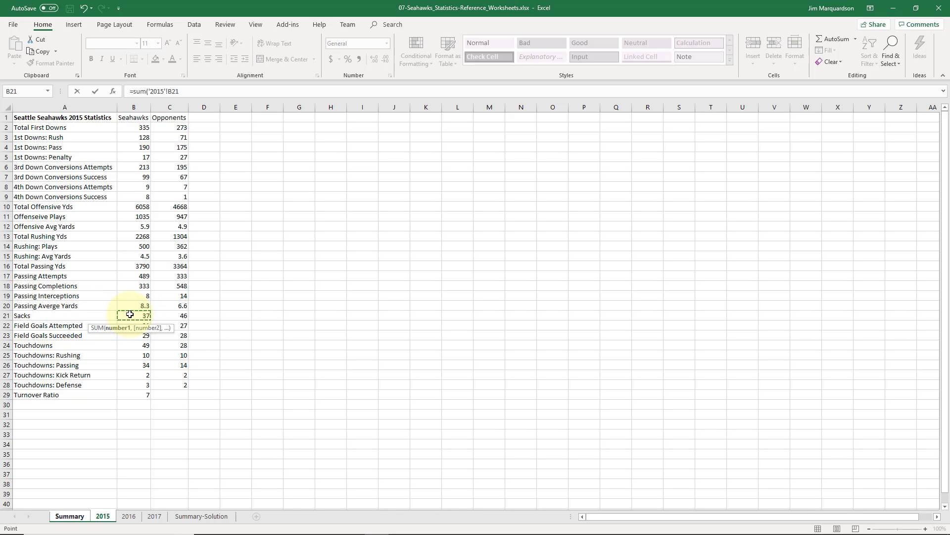
left_click(129, 518)
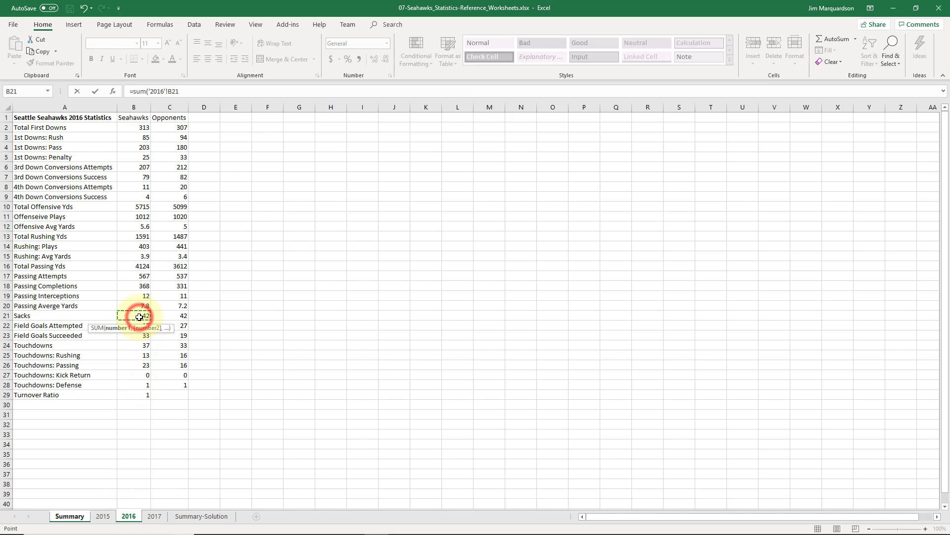
left_click(154, 516)
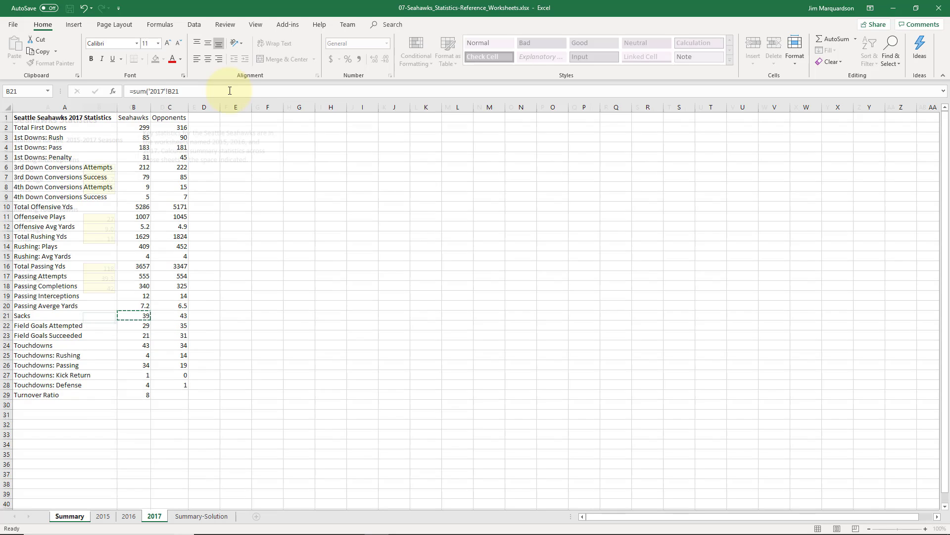
key("Escape")
left_click(98, 306)
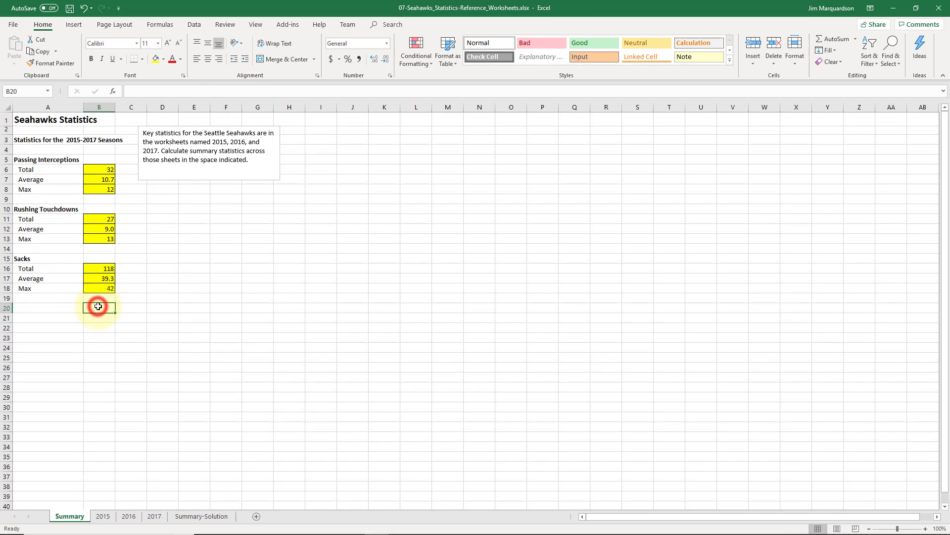
left_click(64, 299)
key("Up")
key("Up")
key("Up")
key("Up")
key("Up")
key("Up")
key("Up")
key("Up")
key("Up")
key("Up")
key("Up")
key("Up")
key("Up")
key("Up")
key("Up")
key("Up")
key("Up")
key("Up")
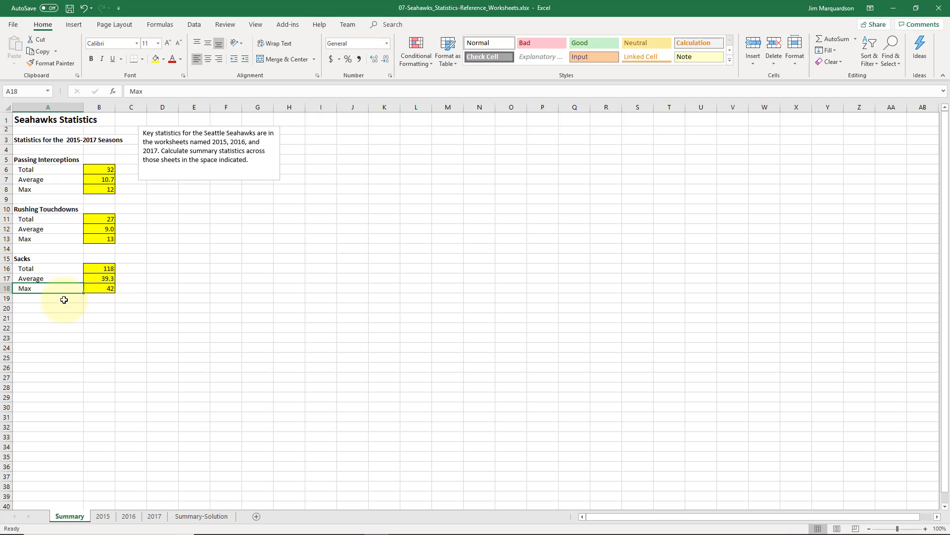